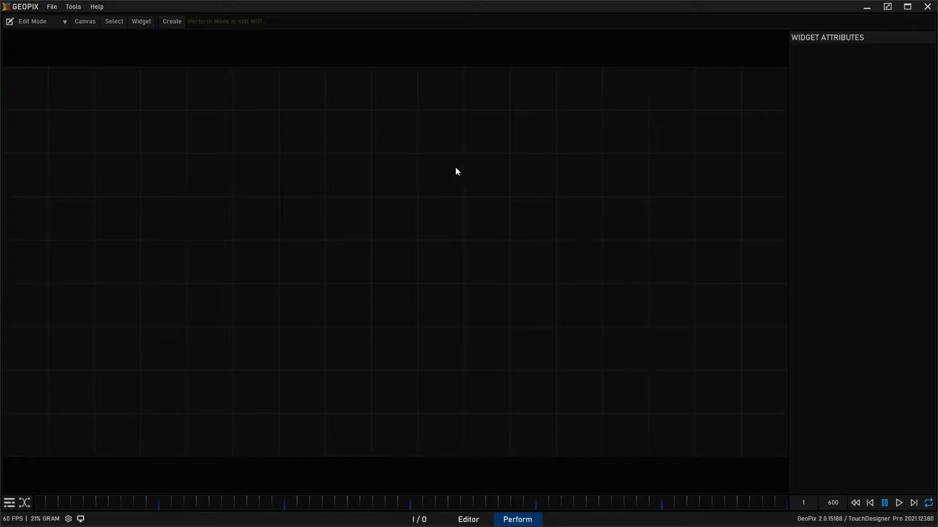
Step: Switch the widget canvas to Perform Mode and toggle back to Edit Mode
{"action": "left_click", "coordinate": [41, 21]}
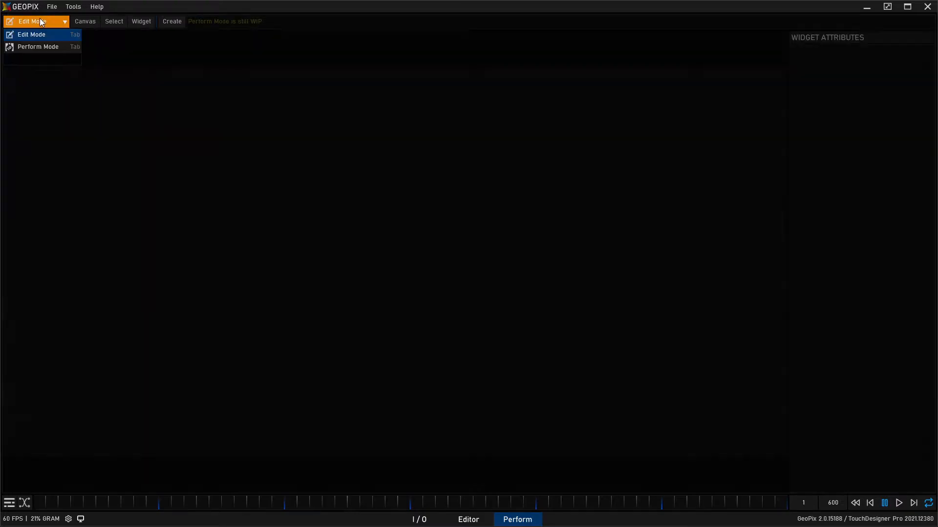
{"action": "left_click", "coordinate": [38, 47]}
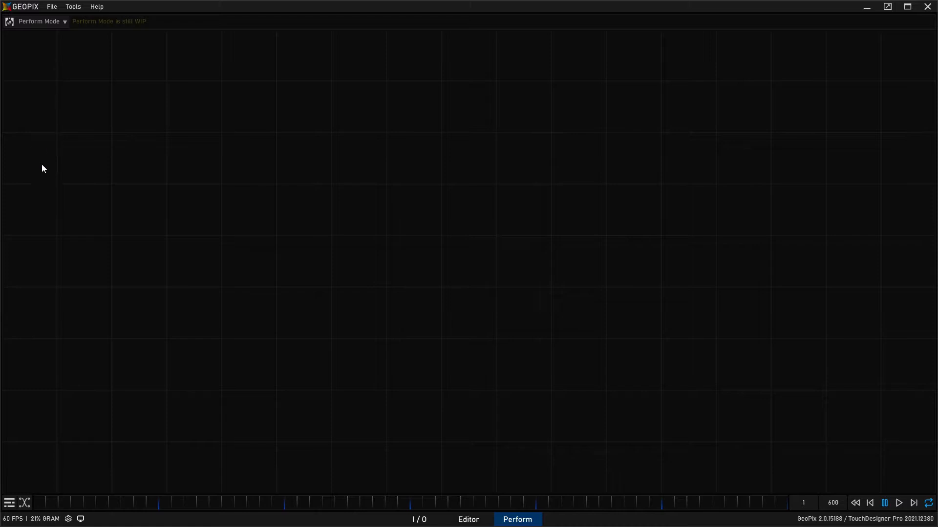
{"action": "key", "text": "Tab"}
{"action": "key", "text": "Tab"}
{"action": "key", "text": "Tab"}
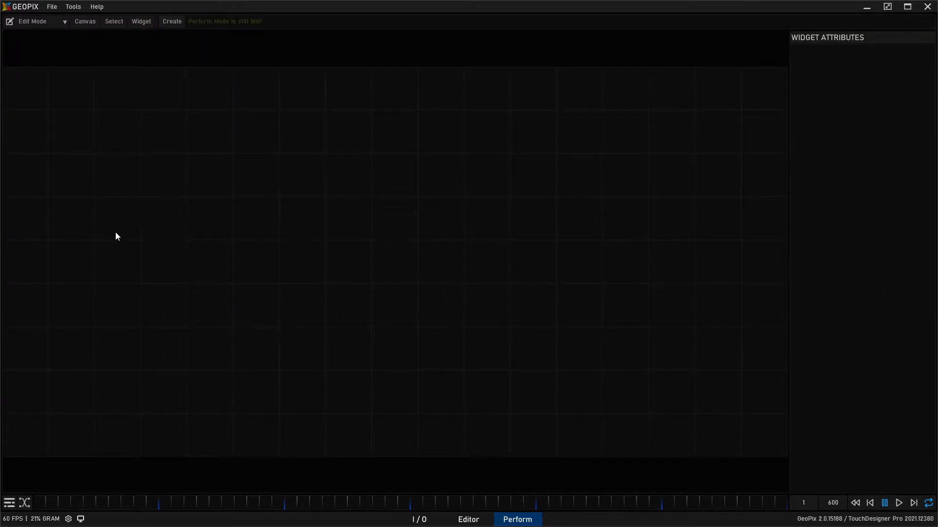
{"action": "left_click", "coordinate": [80, 22]}
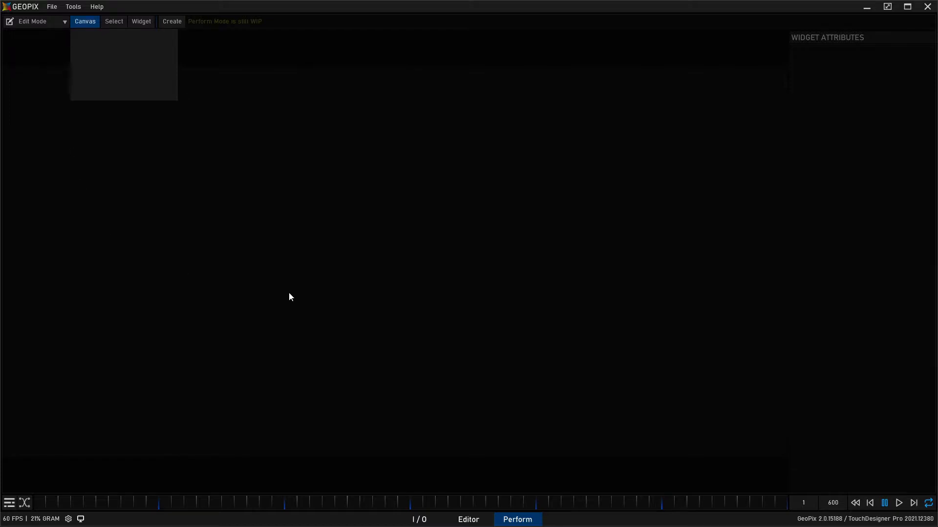
{"action": "left_click", "coordinate": [114, 22]}
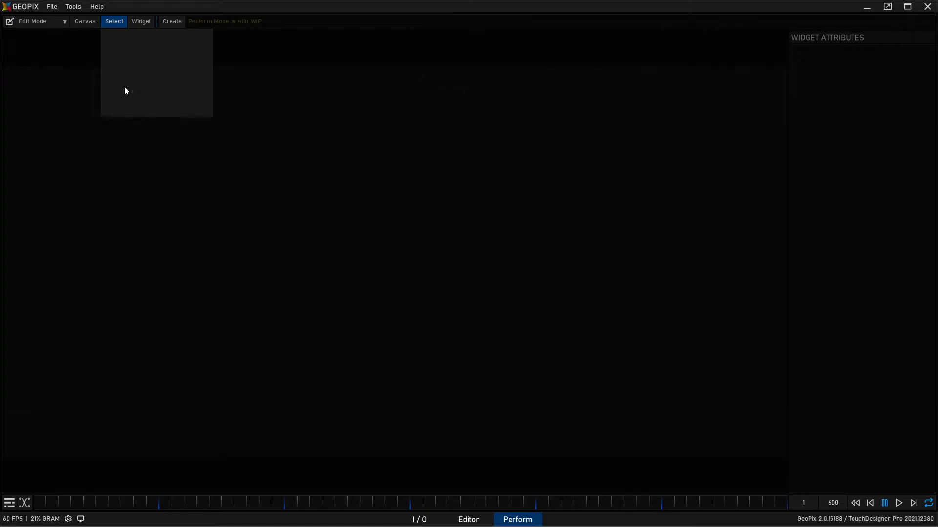
{"action": "left_click", "coordinate": [140, 21]}
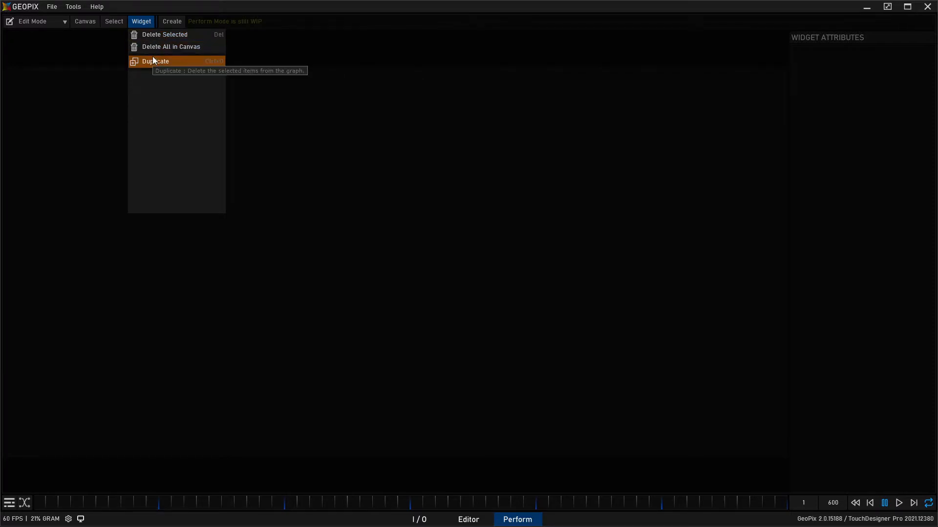
{"action": "left_click", "coordinate": [146, 22]}
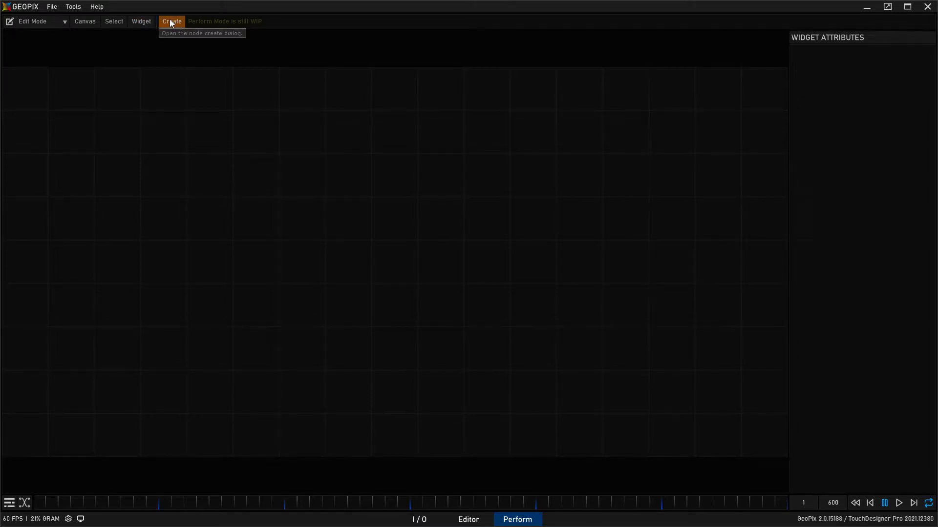
Step: Add a Viz system widget at canvas position 11, 4 and widen it to a size of 4 by 3
{"action": "left_click", "coordinate": [169, 21]}
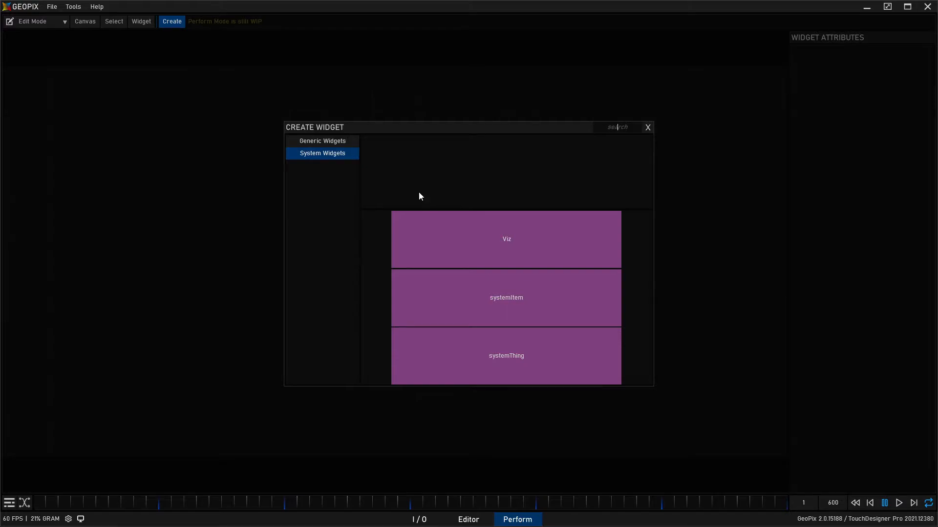
{"action": "left_click", "coordinate": [321, 143]}
{"action": "left_click", "coordinate": [327, 154]}
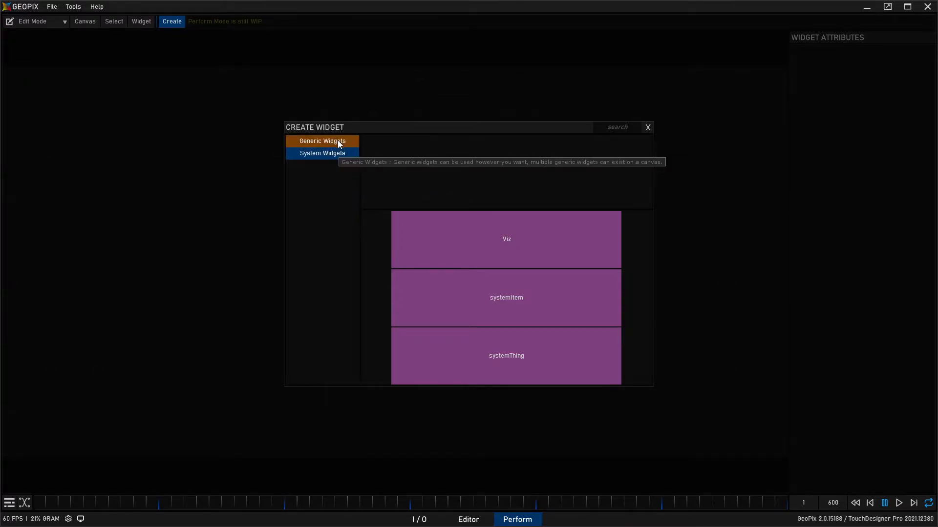
{"action": "left_click", "coordinate": [338, 140]}
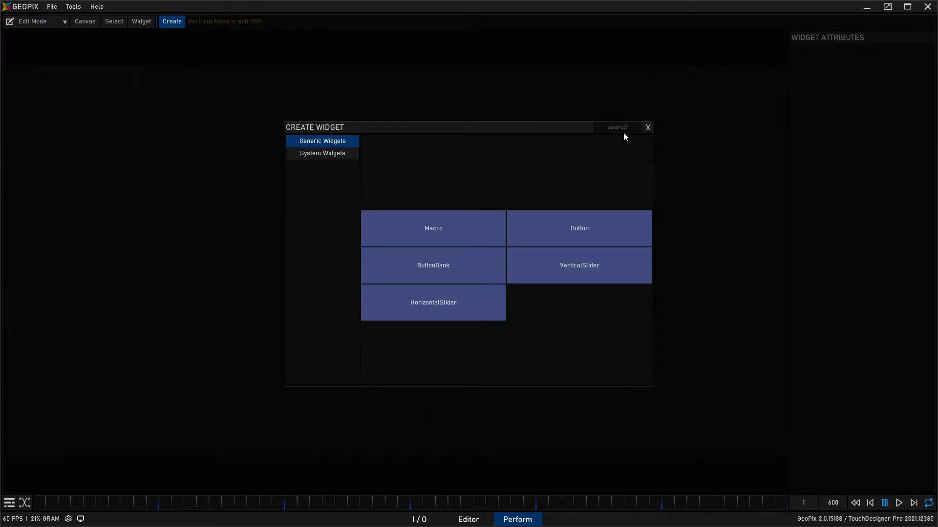
{"action": "left_click", "coordinate": [336, 151]}
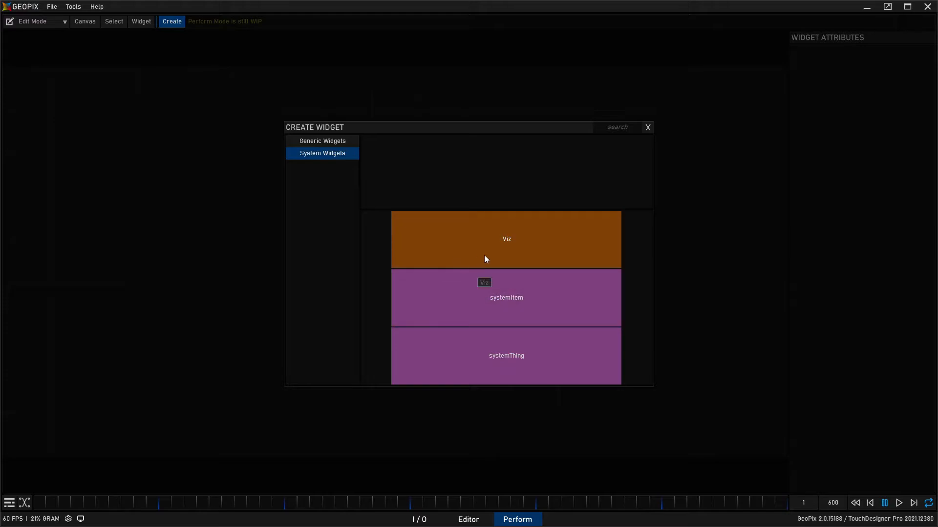
{"action": "left_click", "coordinate": [511, 242]}
{"action": "left_click_drag", "start_coordinate": [63, 406], "coordinate": [572, 236]}
{"action": "left_click_drag", "start_coordinate": [602, 197], "coordinate": [646, 163]}
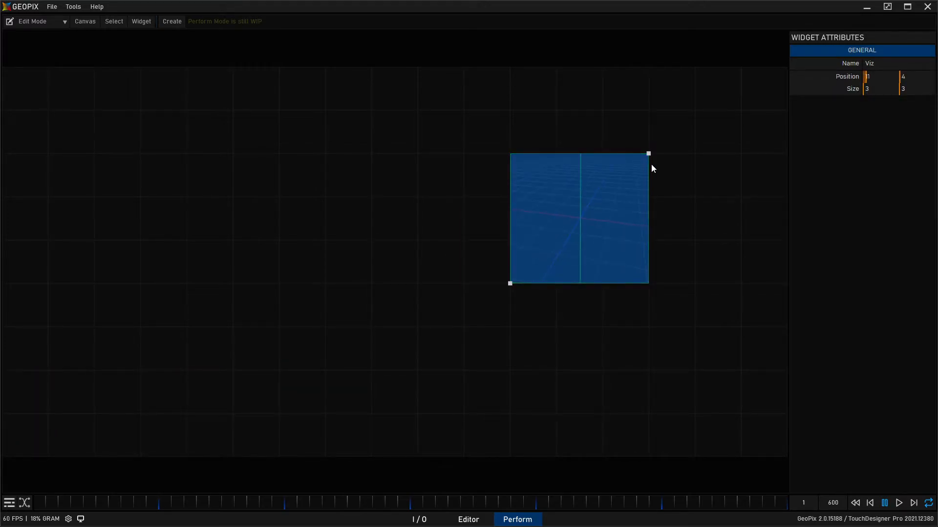
{"action": "left_click_drag", "start_coordinate": [650, 154], "coordinate": [691, 152]}
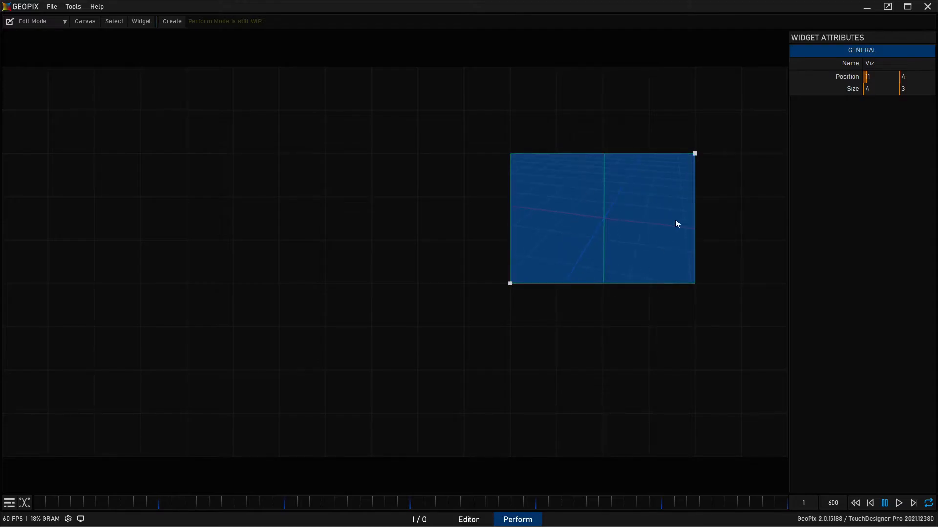
Step: Create a Primitive cube in the Editor's 3D scene, return to the Perform canvas and deselect the Viz widget
{"action": "left_click", "coordinate": [469, 519]}
{"action": "left_click", "coordinate": [149, 21]}
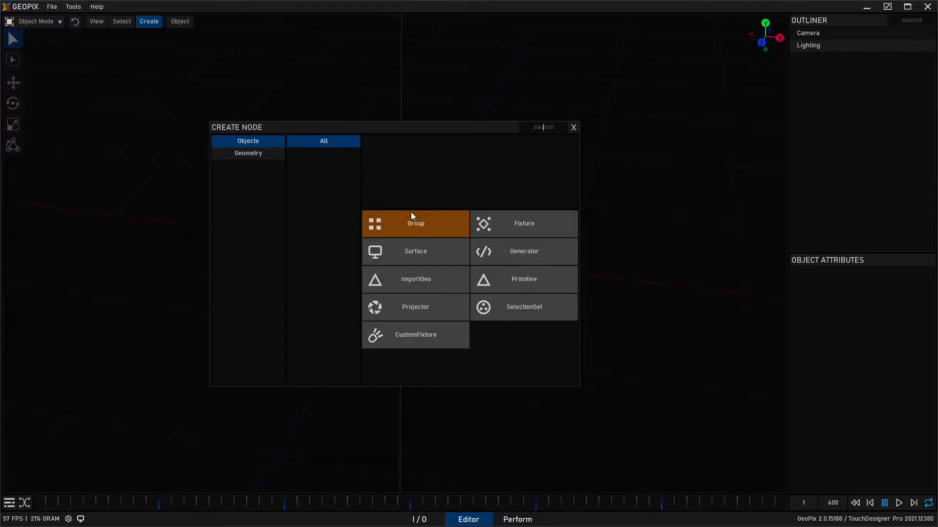
{"action": "left_click", "coordinate": [505, 283]}
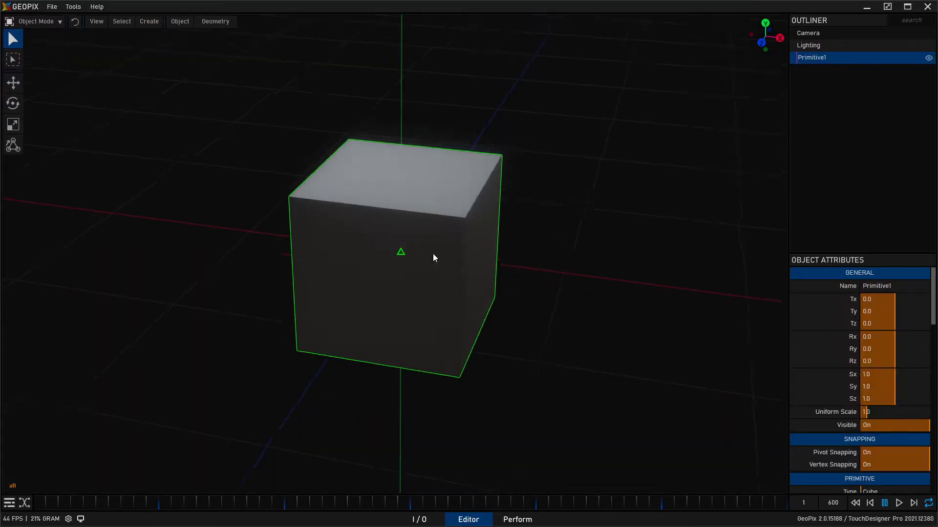
{"action": "left_click", "coordinate": [517, 519]}
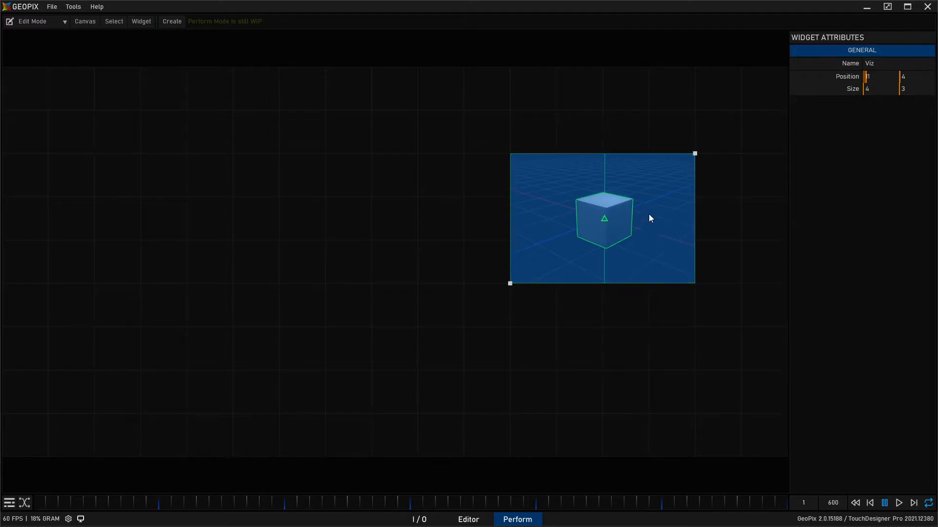
{"action": "left_click", "coordinate": [634, 308]}
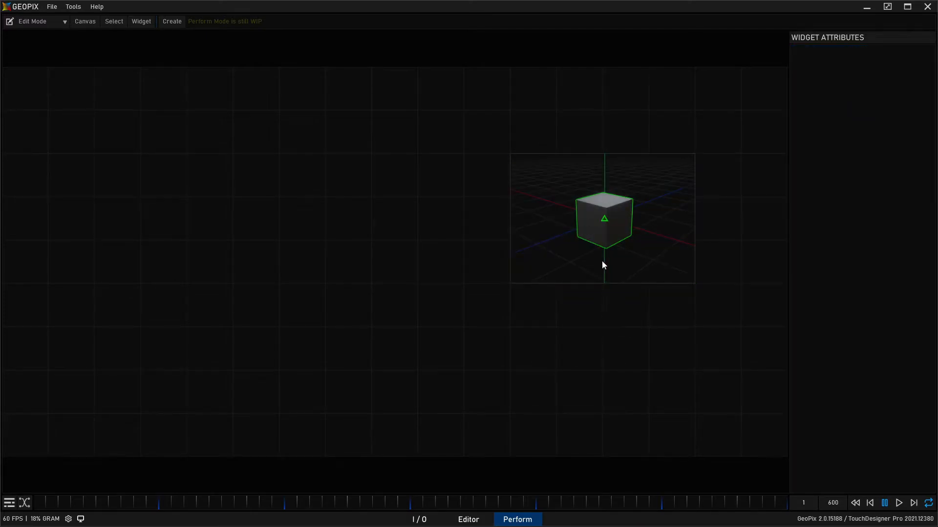
Step: Move the Viz widget to position 12, 5 and orbit the Editor's 3D view around the cube before returning to the canvas
{"action": "left_click_drag", "start_coordinate": [566, 225], "coordinate": [622, 204]}
{"action": "left_click", "coordinate": [469, 519]}
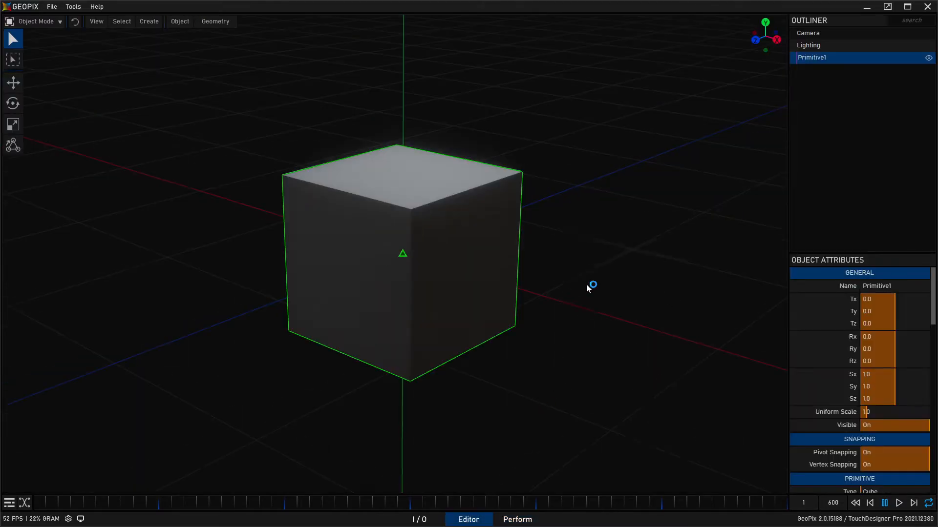
{"action": "left_click_drag", "start_coordinate": [618, 384], "coordinate": [434, 262]}
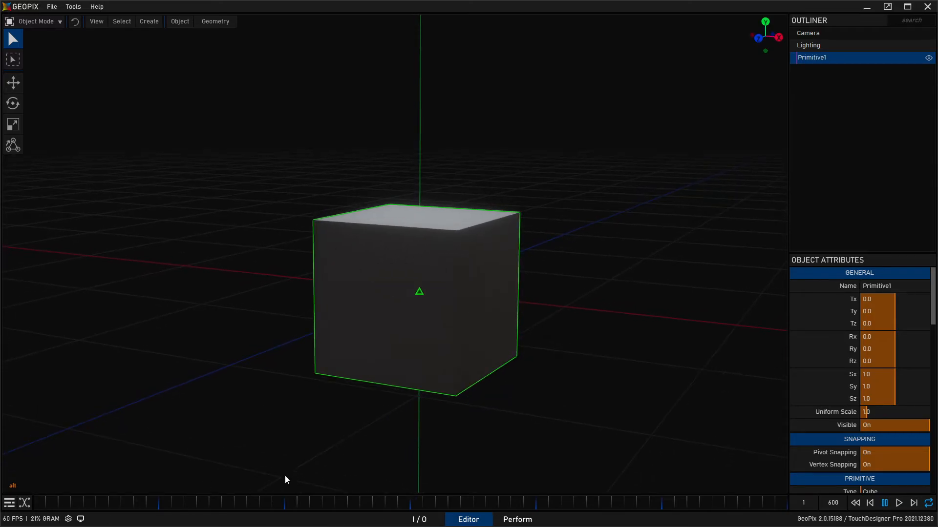
{"action": "right_click", "coordinate": [518, 520]}
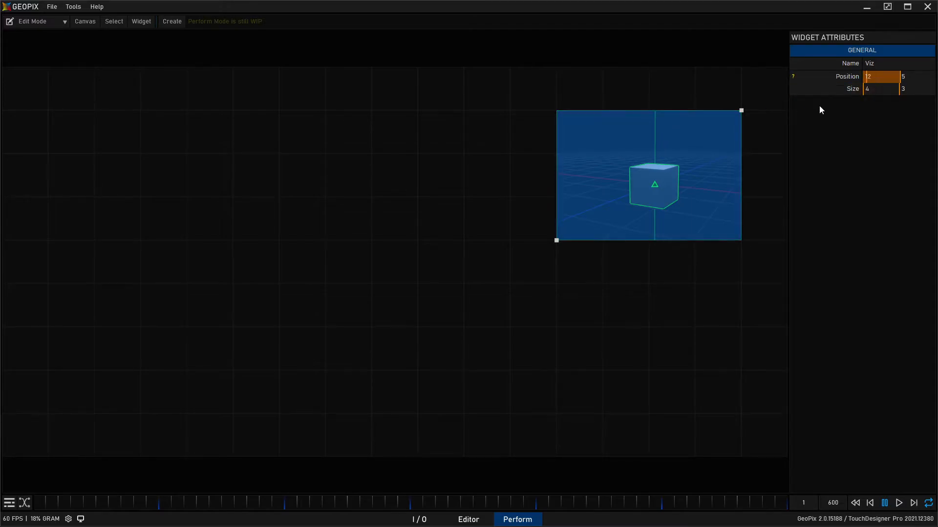
{"action": "mouse_move", "coordinate": [556, 241]}
{"action": "left_mouse_down"}
{"action": "mouse_move", "coordinate": [525, 276]}
{"action": "mouse_move", "coordinate": [565, 249]}
{"action": "left_mouse_up"}
{"action": "mouse_move", "coordinate": [595, 169]}
{"action": "left_mouse_down"}
{"action": "mouse_move", "coordinate": [639, 203]}
{"action": "mouse_move", "coordinate": [602, 180]}
{"action": "left_mouse_up"}
{"action": "scroll", "coordinate": [877, 89], "scroll_direction": "down", "scroll_amount": 1}
{"action": "scroll", "coordinate": [876, 90], "scroll_direction": "up", "scroll_amount": 1}
{"action": "scroll", "coordinate": [929, 90], "scroll_direction": "down", "scroll_amount": 1}
{"action": "scroll", "coordinate": [928, 91], "scroll_direction": "up", "scroll_amount": 1}
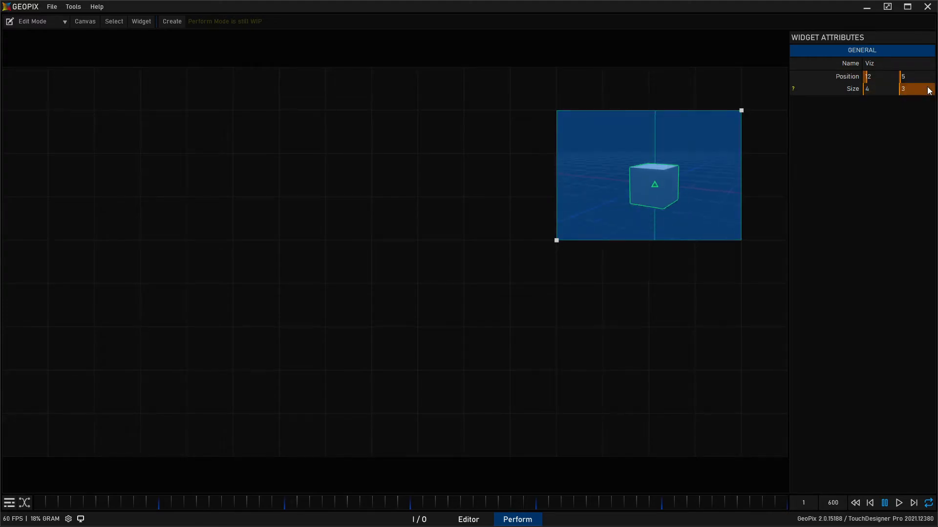
Step: Preview the Viz widget in Perform Mode and return to Edit Mode
{"action": "key", "text": "Tab"}
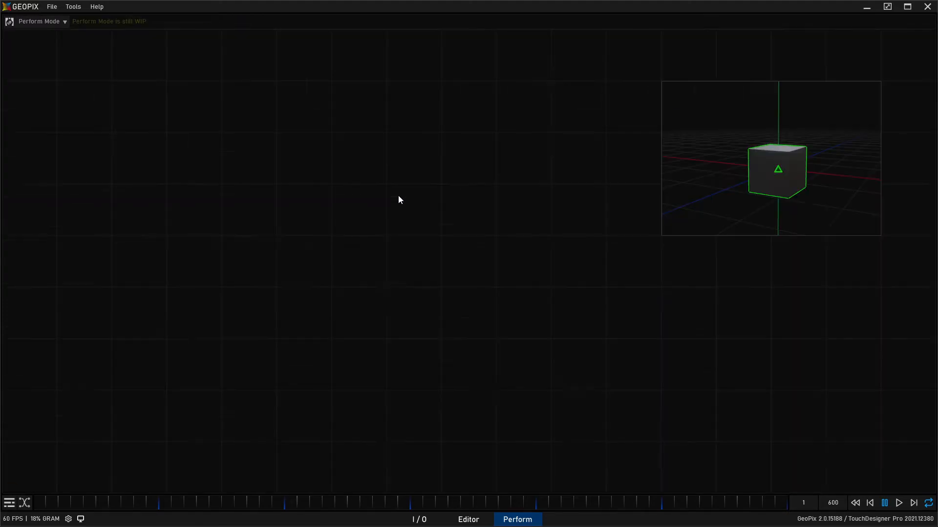
{"action": "key", "text": "alt"}
{"action": "key", "text": "Tab"}
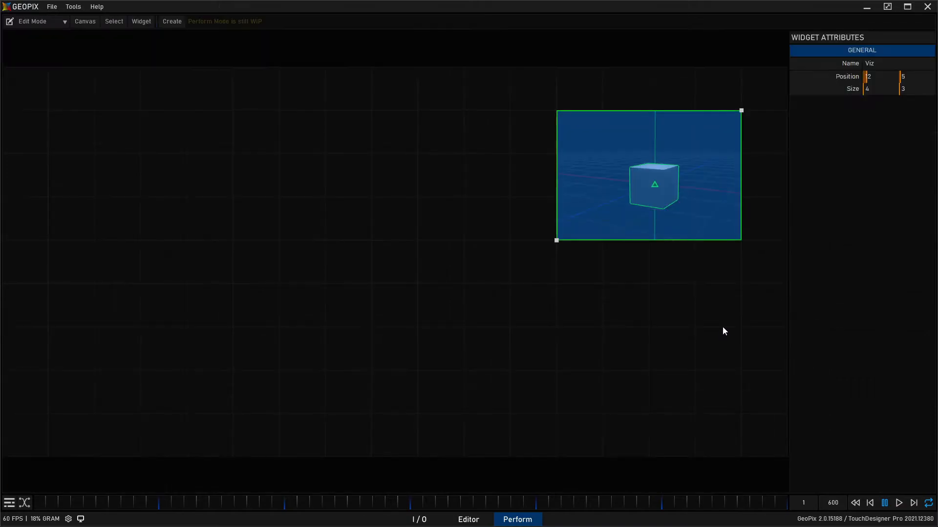
Step: Add a HorizontalSlider generic widget to the canvas and place it at position 2, 2
{"action": "left_click", "coordinate": [174, 21]}
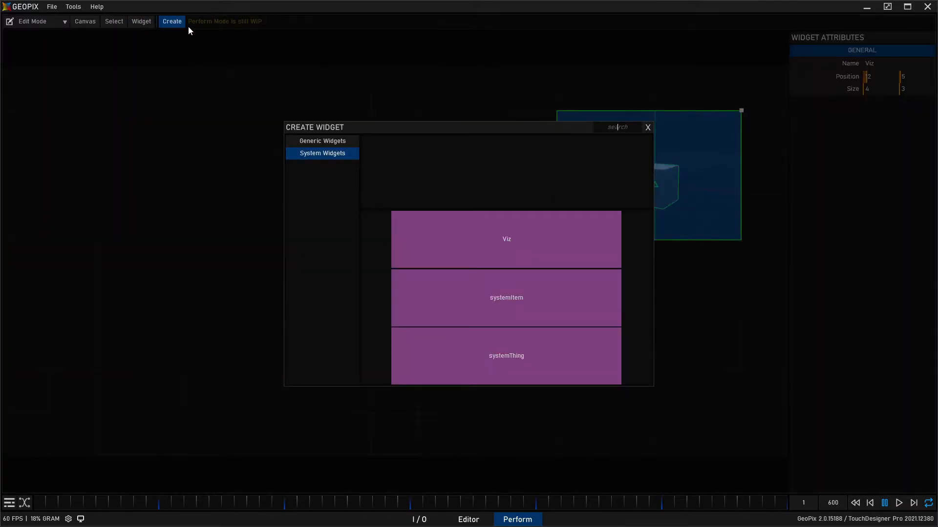
{"action": "left_click", "coordinate": [336, 139]}
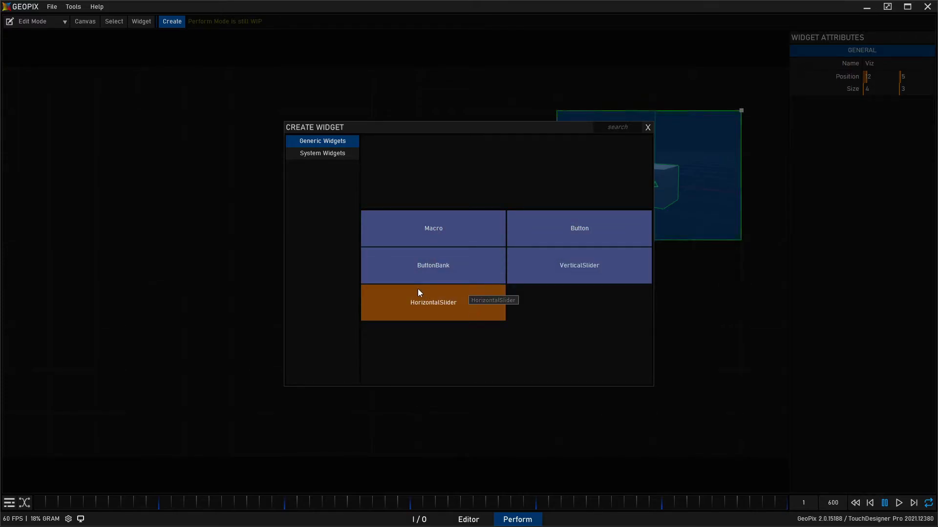
{"action": "left_click", "coordinate": [426, 299]}
{"action": "left_click_drag", "start_coordinate": [613, 93], "coordinate": [158, 396]}
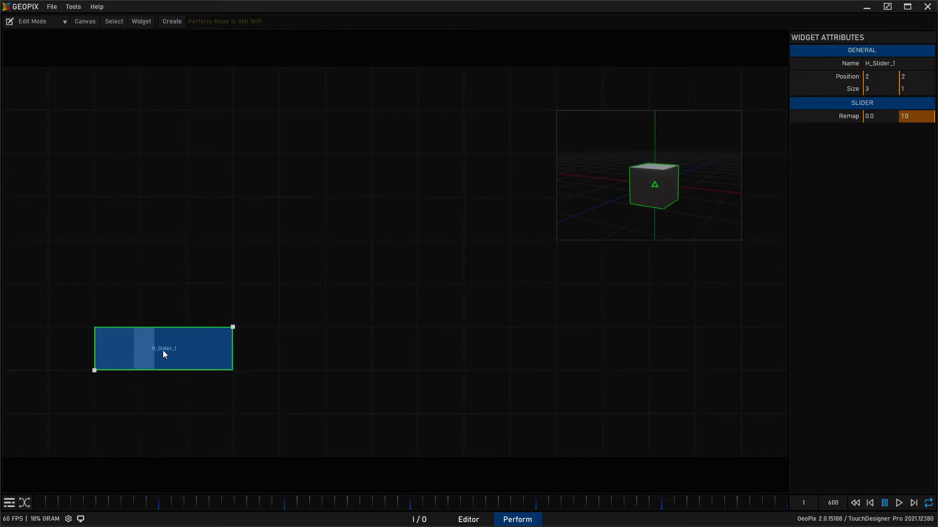
{"action": "mouse_move", "coordinate": [148, 365]}
{"action": "left_mouse_down"}
{"action": "mouse_move", "coordinate": [111, 409]}
{"action": "mouse_move", "coordinate": [157, 350]}
{"action": "left_mouse_up"}
Step: Add a VerticalSlider widget directly above the horizontal slider at position 2, 3
{"action": "left_click", "coordinate": [180, 25]}
{"action": "left_click", "coordinate": [520, 257]}
{"action": "left_click_drag", "start_coordinate": [118, 259], "coordinate": [152, 148]}
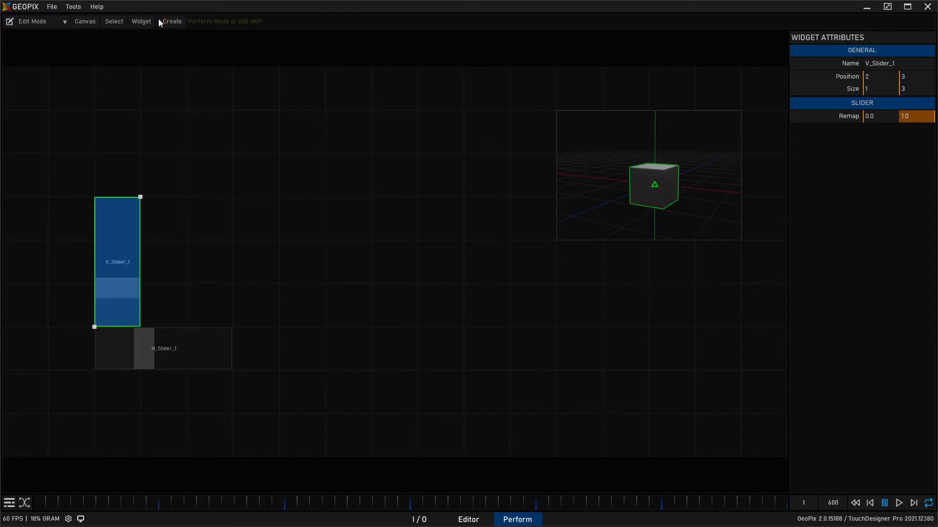
Step: Add two more VerticalSlider widgets beside the first one at positions 3, 3 and 4, 3
{"action": "left_click", "coordinate": [171, 21]}
{"action": "left_click", "coordinate": [464, 295]}
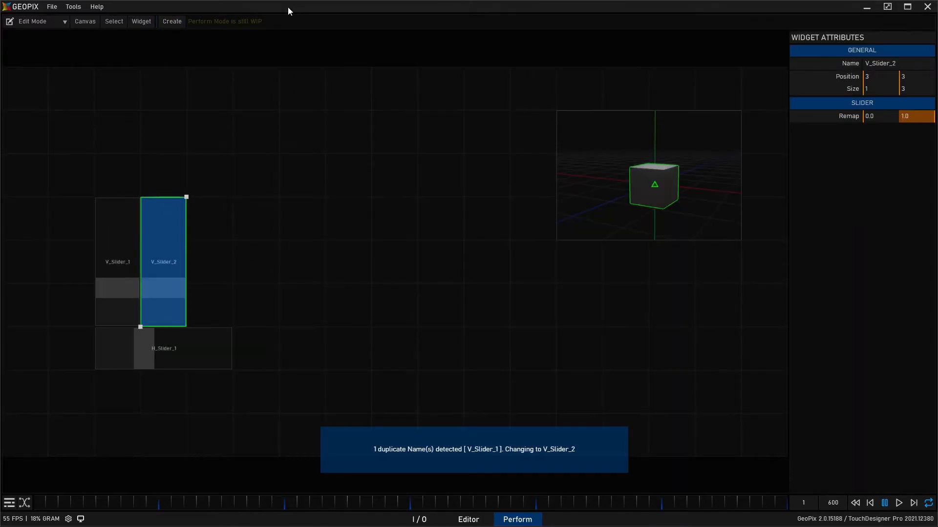
{"action": "left_click", "coordinate": [172, 21]}
{"action": "left_click", "coordinate": [491, 266]}
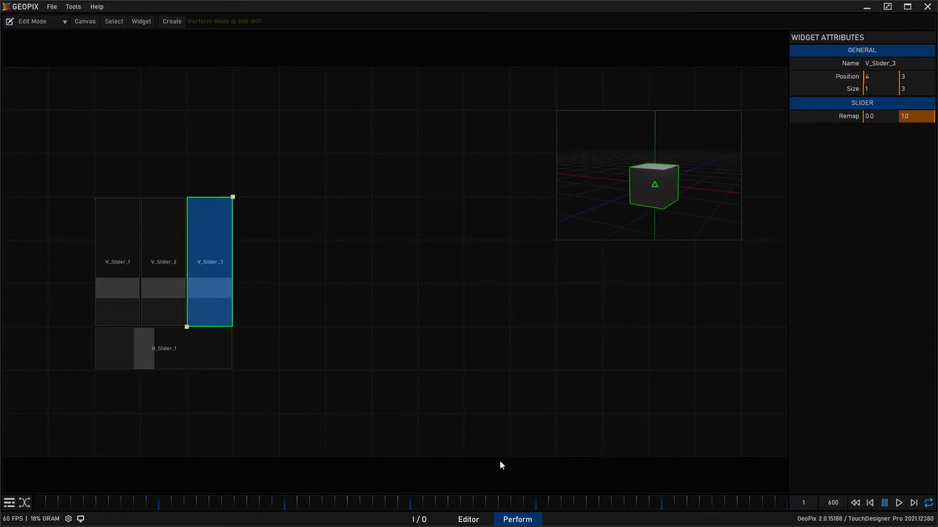
Step: Switch to Perform Mode and set the three vertical sliders to different levels, with V_Slider_1 and V_Slider_3 high and V_Slider_2 low
{"action": "key", "text": "Tab"}
{"action": "left_click_drag", "start_coordinate": [135, 292], "coordinate": [139, 208]}
{"action": "mouse_move", "coordinate": [212, 293]}
{"action": "left_mouse_down"}
{"action": "mouse_move", "coordinate": [210, 220]}
{"action": "mouse_move", "coordinate": [224, 316]}
{"action": "mouse_move", "coordinate": [255, 220]}
{"action": "mouse_move", "coordinate": [247, 293]}
{"action": "mouse_move", "coordinate": [202, 314]}
{"action": "mouse_move", "coordinate": [216, 204]}
{"action": "mouse_move", "coordinate": [212, 313]}
{"action": "mouse_move", "coordinate": [229, 218]}
{"action": "mouse_move", "coordinate": [214, 321]}
{"action": "mouse_move", "coordinate": [212, 218]}
{"action": "mouse_move", "coordinate": [202, 219]}
{"action": "mouse_move", "coordinate": [199, 330]}
{"action": "mouse_move", "coordinate": [224, 231]}
{"action": "mouse_move", "coordinate": [221, 314]}
{"action": "mouse_move", "coordinate": [222, 306]}
{"action": "left_mouse_up"}
{"action": "mouse_move", "coordinate": [248, 226]}
{"action": "left_mouse_down"}
{"action": "mouse_move", "coordinate": [258, 232]}
{"action": "mouse_move", "coordinate": [237, 233]}
{"action": "left_mouse_up"}
{"action": "mouse_move", "coordinate": [141, 211]}
{"action": "left_mouse_down"}
{"action": "mouse_move", "coordinate": [137, 236]}
{"action": "mouse_move", "coordinate": [149, 227]}
{"action": "left_mouse_up"}
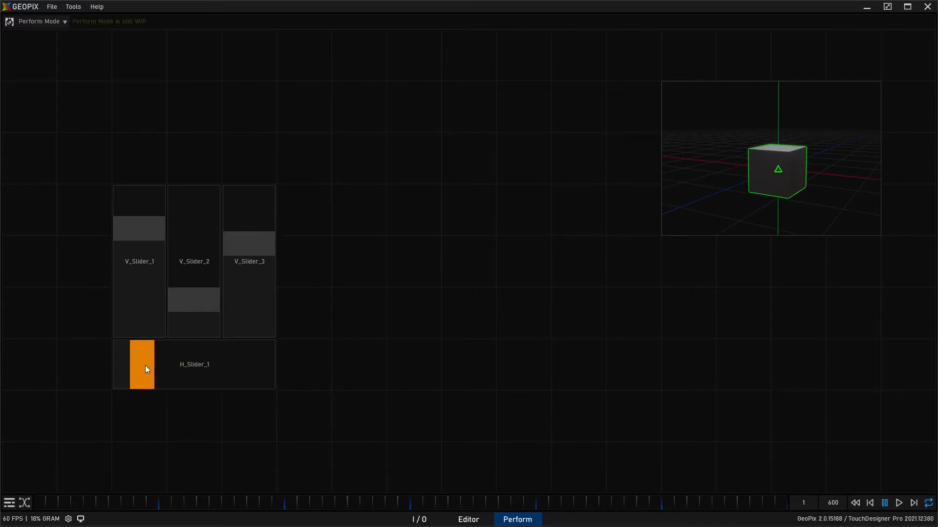
Step: Sweep the horizontal slider back and forth and leave it at its minimum
{"action": "left_click_drag", "start_coordinate": [212, 365], "coordinate": [106, 372]}
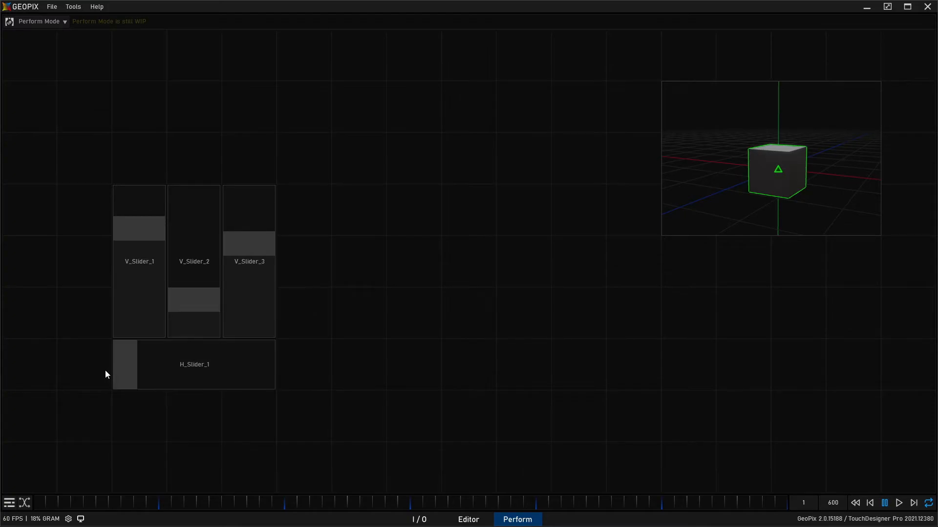
{"action": "left_click_drag", "start_coordinate": [232, 369], "coordinate": [135, 368]}
{"action": "left_click_drag", "start_coordinate": [273, 371], "coordinate": [71, 371]}
Step: Move V_Slider_2 and V_Slider_3 up and down and leave both at their maximum
{"action": "left_click_drag", "start_coordinate": [191, 243], "coordinate": [230, 356]}
{"action": "left_click_drag", "start_coordinate": [245, 293], "coordinate": [251, 252]}
{"action": "left_click_drag", "start_coordinate": [187, 324], "coordinate": [194, 269]}
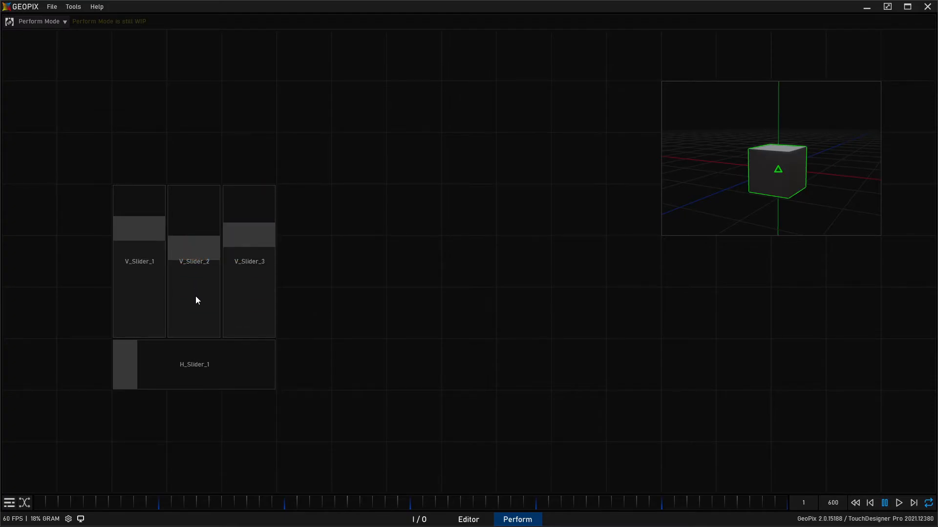
{"action": "left_click_drag", "start_coordinate": [207, 295], "coordinate": [209, 379]}
{"action": "left_click_drag", "start_coordinate": [191, 285], "coordinate": [202, 256]}
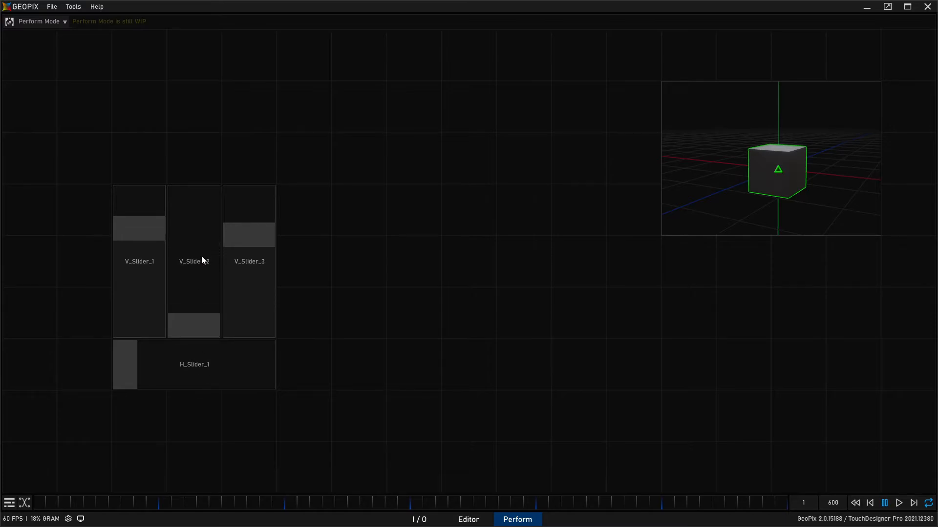
{"action": "left_click_drag", "start_coordinate": [256, 304], "coordinate": [262, 348]}
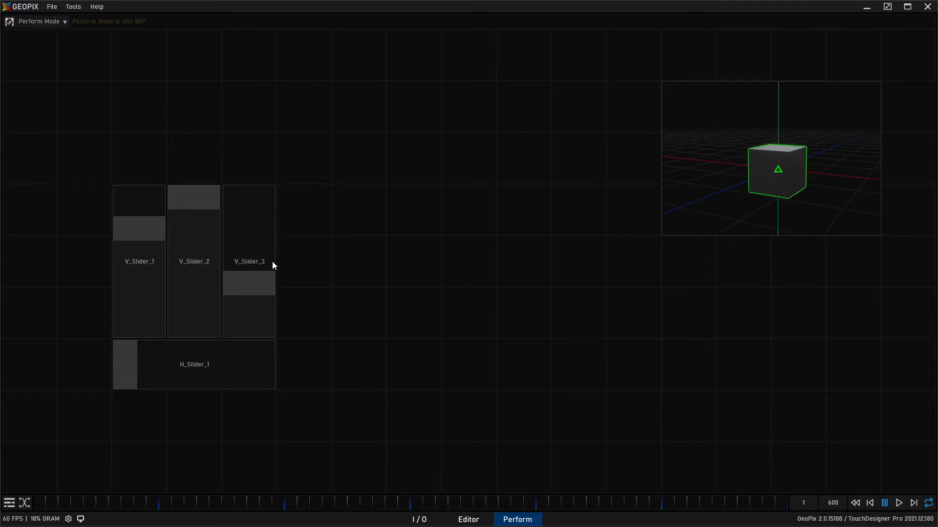
{"action": "mouse_move", "coordinate": [262, 198]}
{"action": "left_mouse_down"}
{"action": "mouse_move", "coordinate": [279, 227]}
{"action": "mouse_move", "coordinate": [252, 192]}
{"action": "left_mouse_up"}
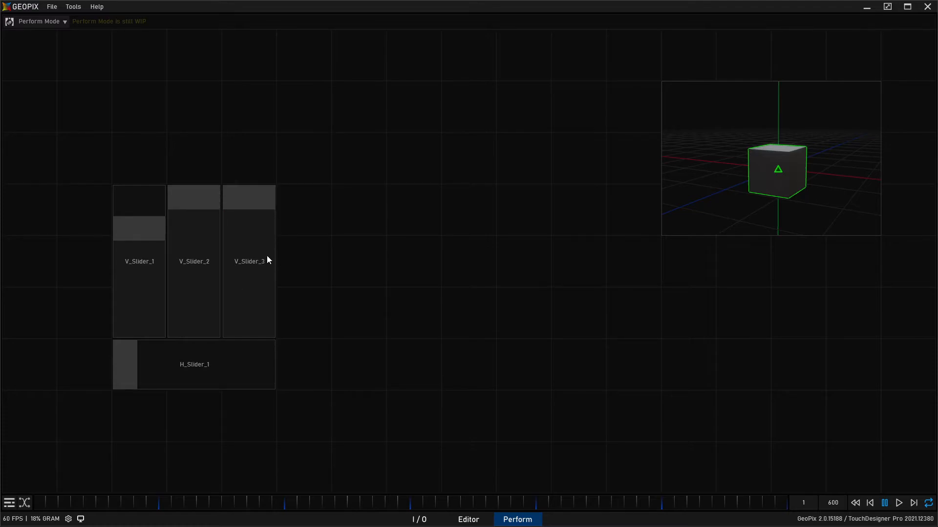
Step: Set V_Slider_1 and V_Slider_3 near the middle, V_Slider_2 slightly below its maximum, and H_Slider_1 to about three quarters
{"action": "left_click_drag", "start_coordinate": [257, 215], "coordinate": [276, 364]}
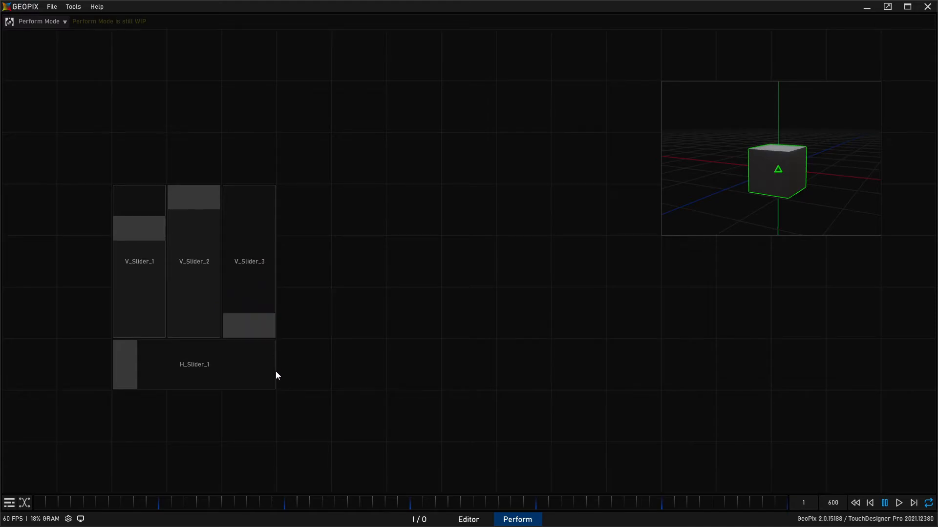
{"action": "left_click_drag", "start_coordinate": [245, 325], "coordinate": [263, 271]}
{"action": "right_click", "coordinate": [263, 268]}
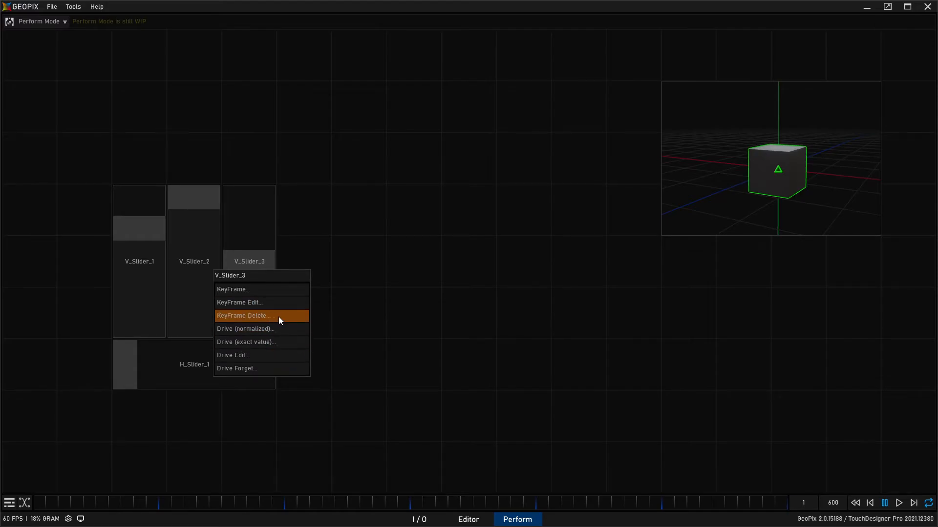
{"action": "left_click_drag", "start_coordinate": [206, 214], "coordinate": [138, 287]}
{"action": "left_click_drag", "start_coordinate": [135, 359], "coordinate": [212, 364]}
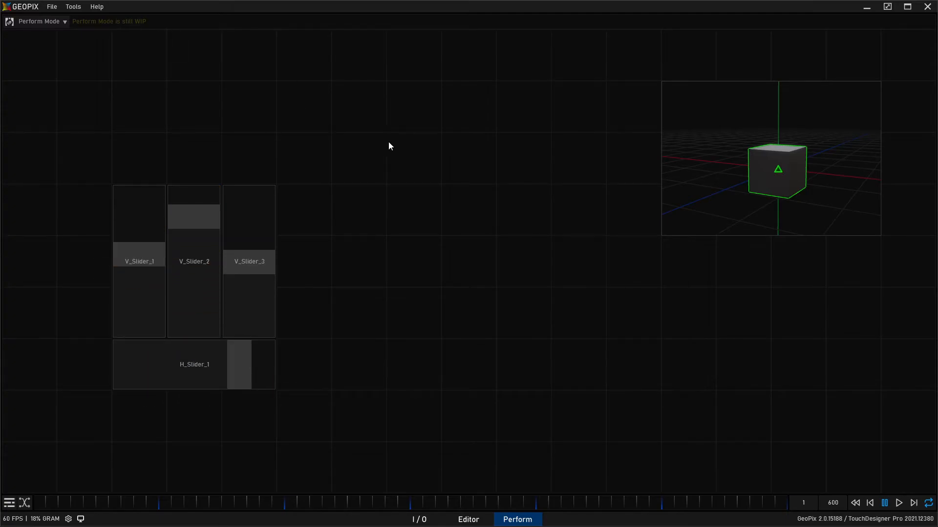
Step: Return to Edit Mode and add a ButtonBank widget beside the sliders at position 6, 2
{"action": "key", "text": "Tab"}
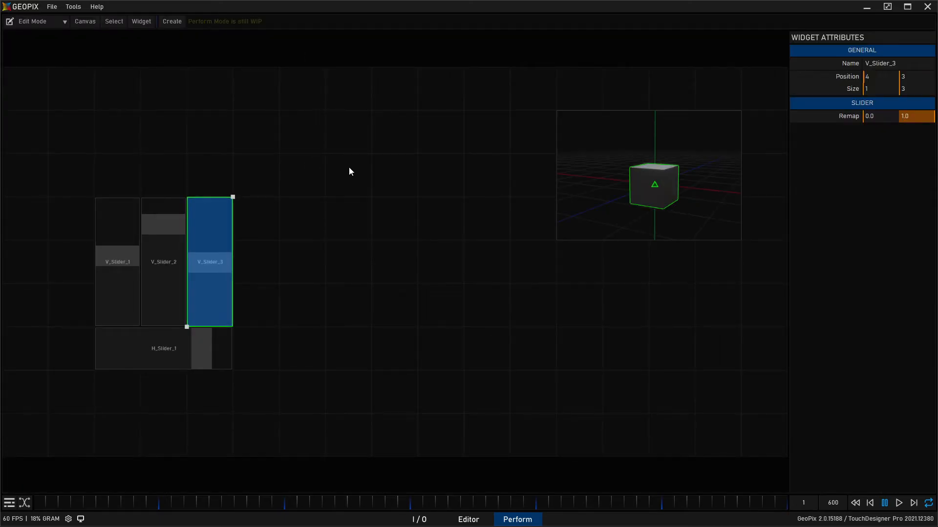
{"action": "left_click", "coordinate": [171, 21]}
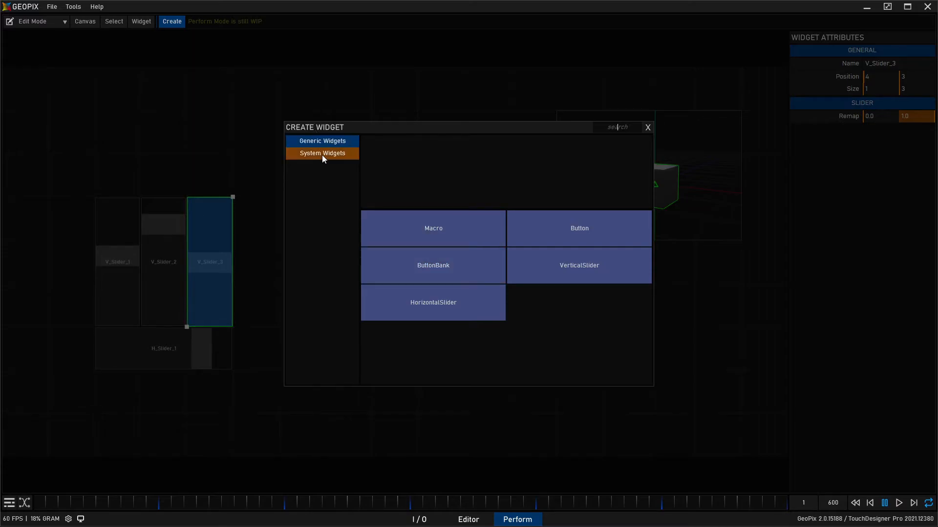
{"action": "left_click", "coordinate": [432, 269]}
{"action": "left_click_drag", "start_coordinate": [321, 283], "coordinate": [359, 296]}
Step: Add a Button widget above the button bank at position 6, 6
{"action": "left_click", "coordinate": [172, 21]}
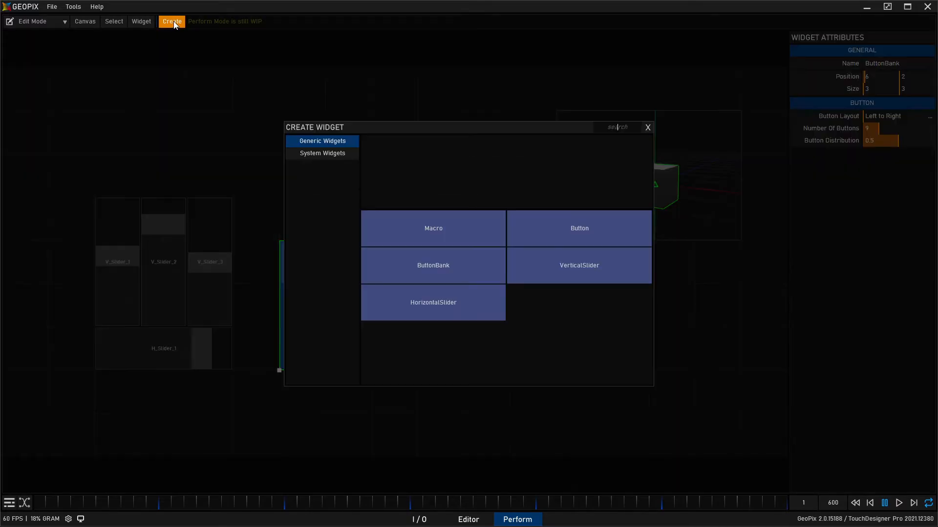
{"action": "left_click", "coordinate": [537, 233]}
{"action": "left_click_drag", "start_coordinate": [454, 339], "coordinate": [327, 182]}
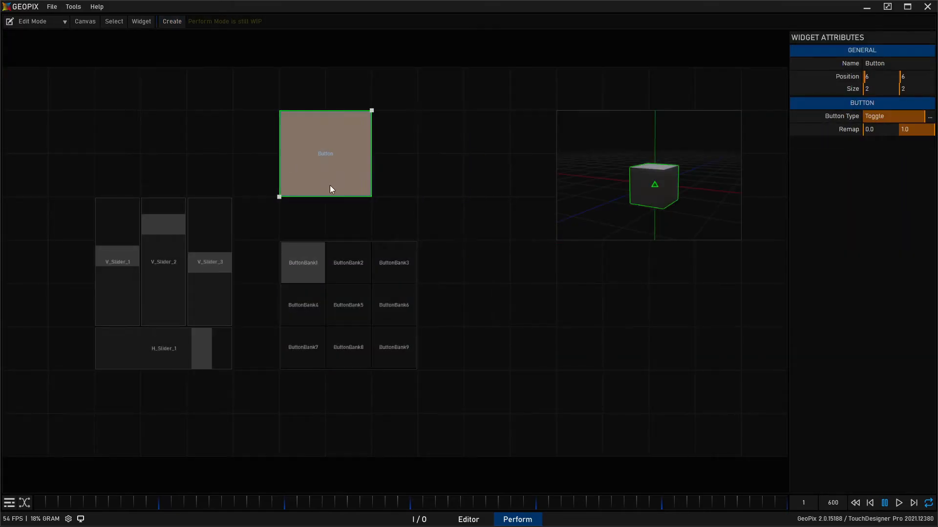
Step: Add a Macro widget below the Viz widget at position 11, 2
{"action": "left_click", "coordinate": [180, 21]}
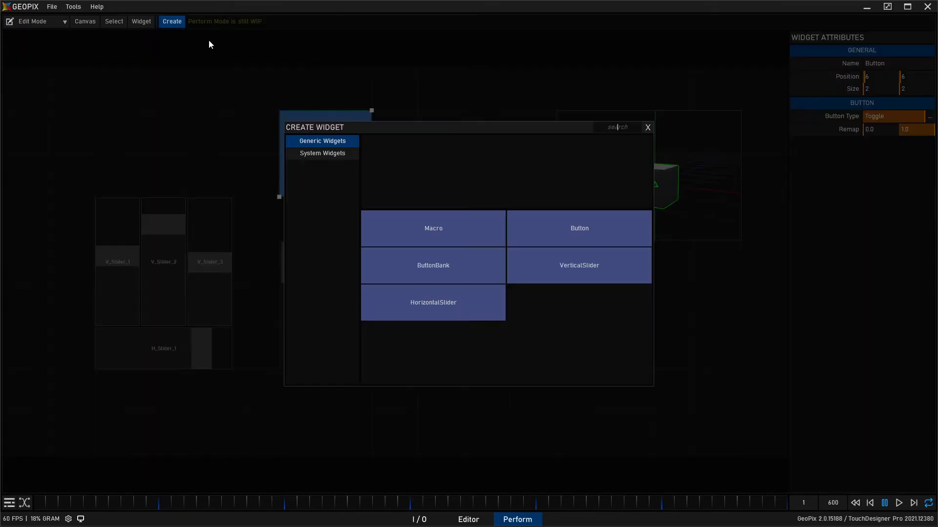
{"action": "left_click", "coordinate": [382, 224]}
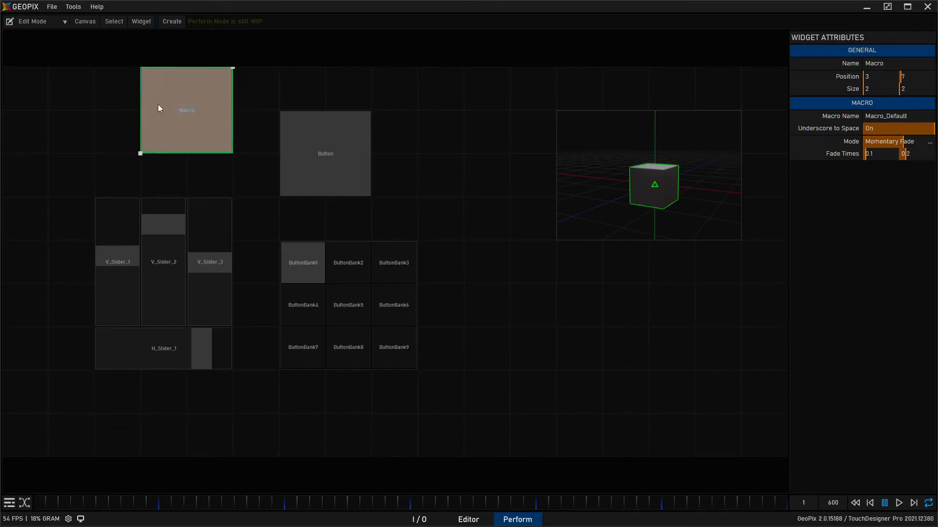
{"action": "left_click", "coordinate": [562, 325]}
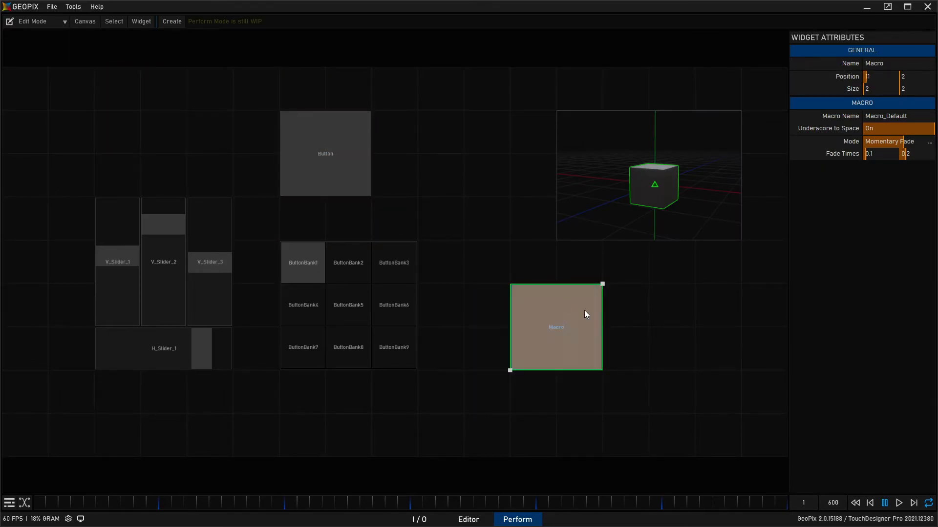
Step: Switch to Perform Mode and try triggering the Macro widget
{"action": "key", "text": "Tab"}
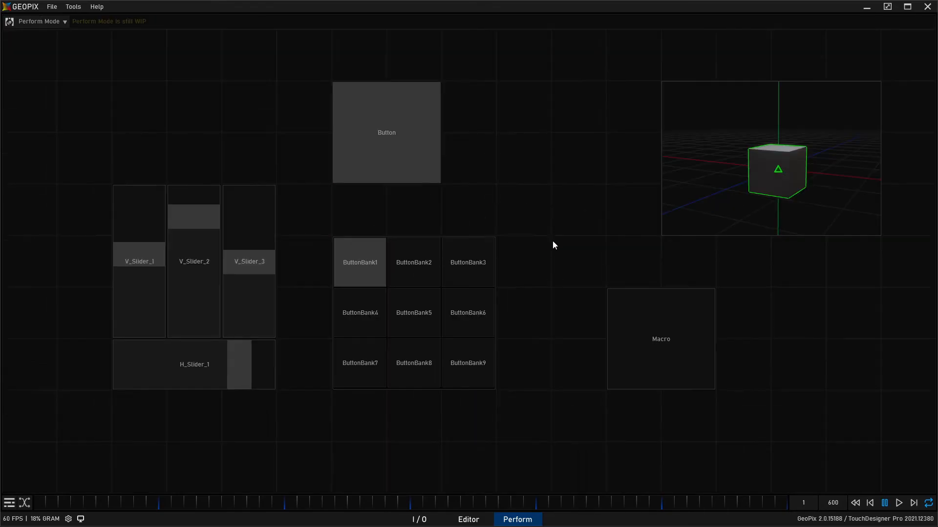
{"action": "left_click", "coordinate": [667, 341]}
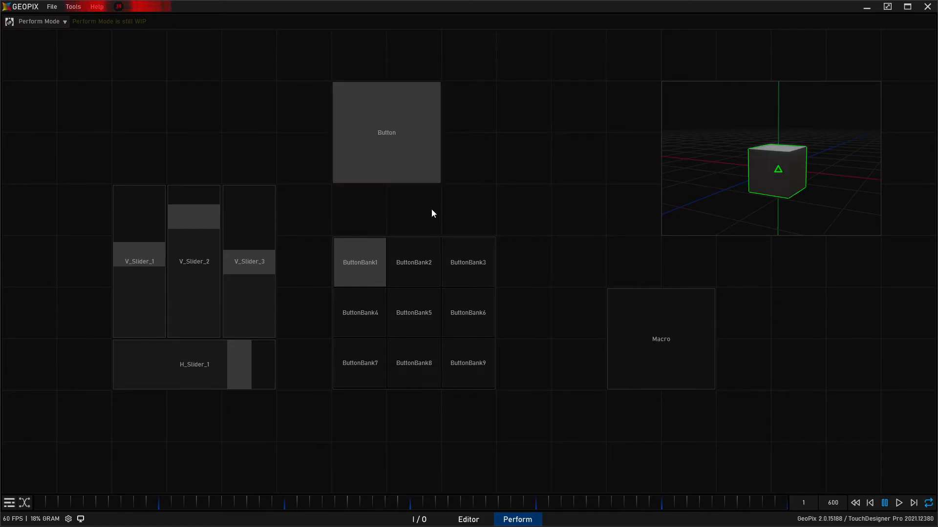
{"action": "left_click", "coordinate": [693, 343]}
Step: Create a Macro system node in the I/O graph
{"action": "left_click", "coordinate": [419, 520]}
{"action": "left_click", "coordinate": [103, 21]}
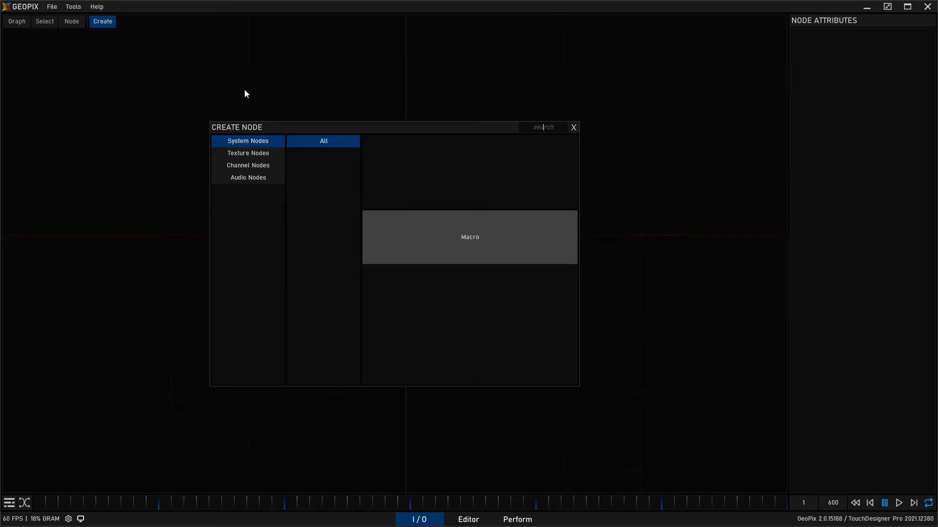
{"action": "left_click", "coordinate": [415, 233]}
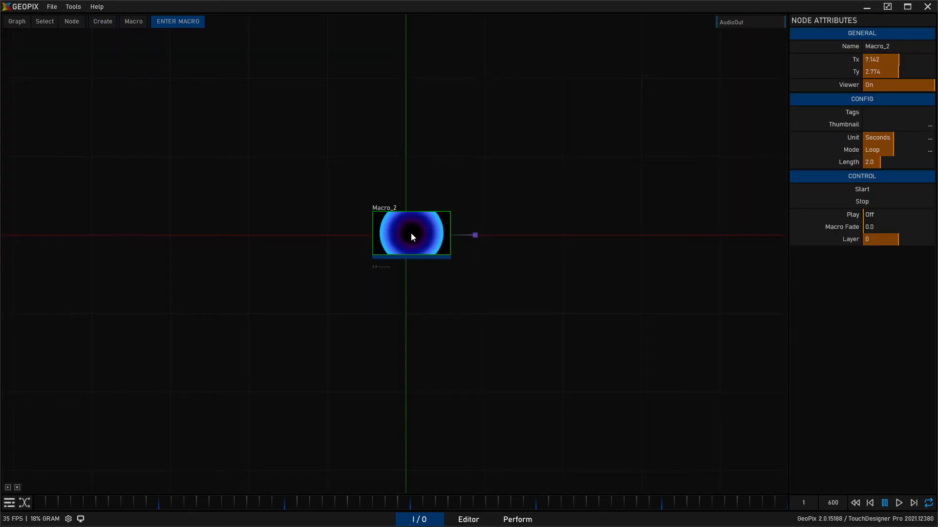
Step: Trigger the Macro widget on the Perform canvas again and check its attributes in Edit Mode
{"action": "left_click", "coordinate": [468, 519]}
{"action": "left_click", "coordinate": [517, 519]}
{"action": "left_click", "coordinate": [684, 340]}
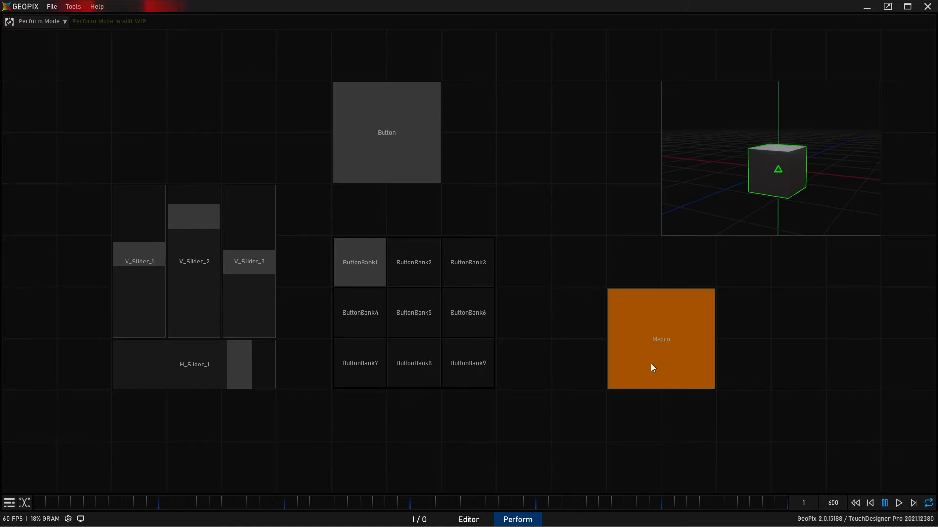
{"action": "right_click", "coordinate": [658, 326]}
{"action": "key", "text": "Tab"}
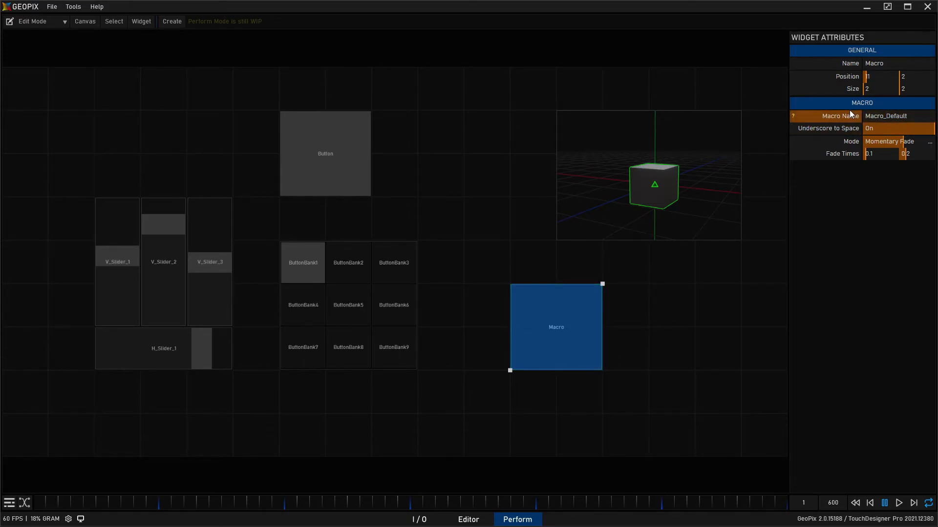
Step: Rename the macro node in the I/O graph as Test_Macro
{"action": "left_click", "coordinate": [423, 519]}
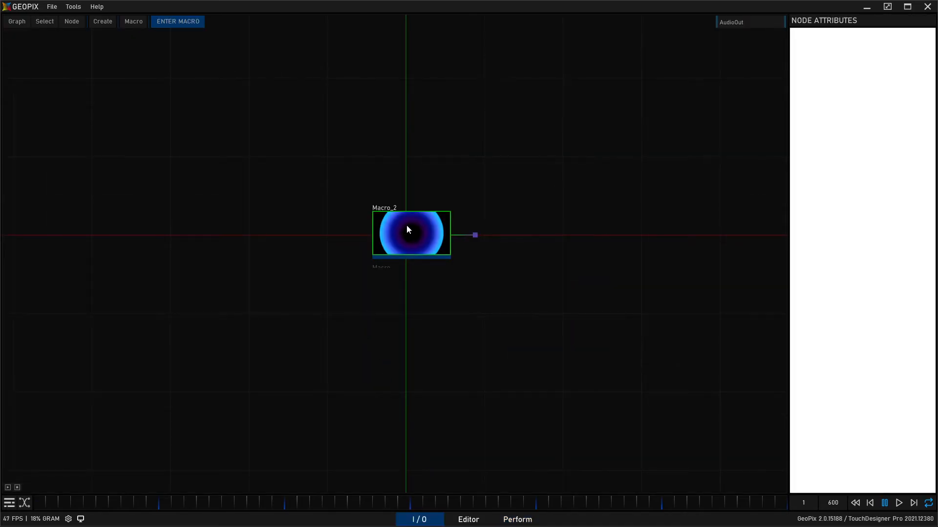
{"action": "left_click", "coordinate": [899, 46]}
{"action": "type", "text": "tEST"}
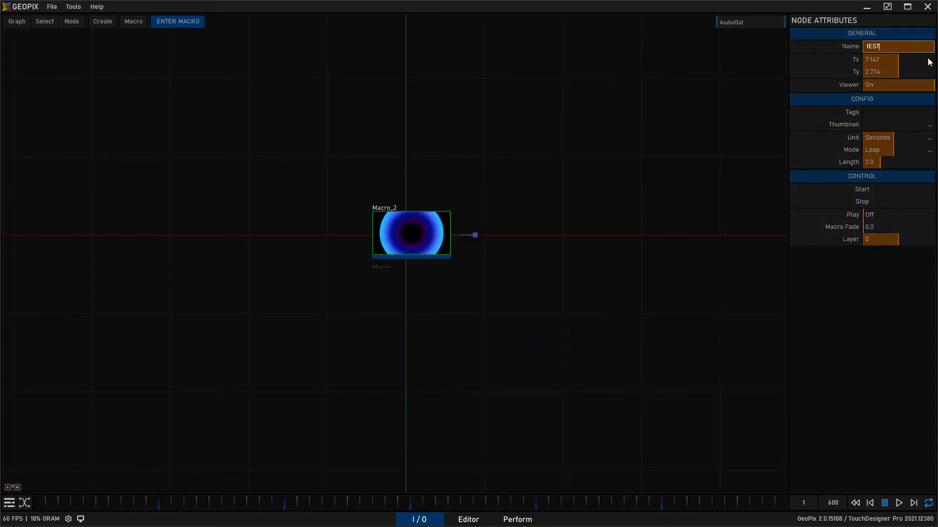
{"action": "key", "text": "ctrl+a"}
{"action": "type", "text": "Test_Macro"}
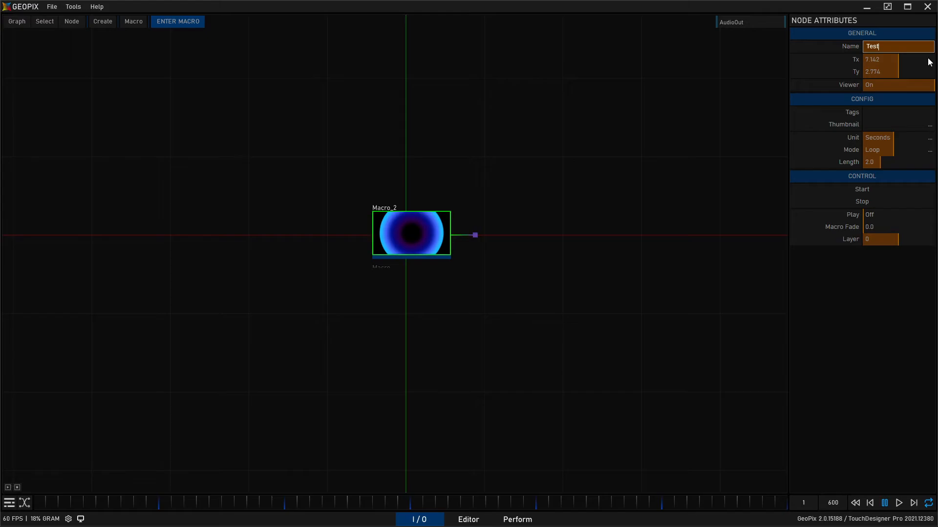
{"action": "key", "text": "Return"}
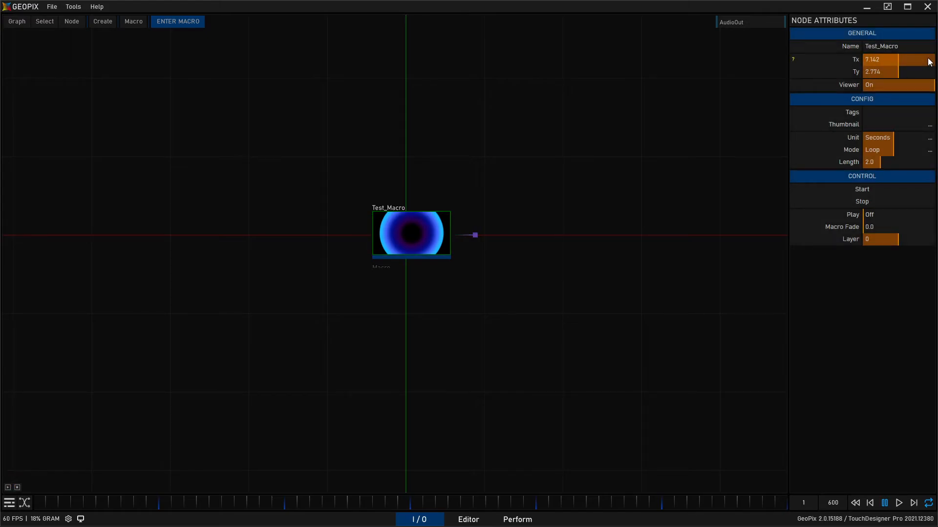
Step: Re-enter the macro node's name as Test_Macro and copy it
{"action": "left_click", "coordinate": [890, 46]}
{"action": "key", "text": "ctrl+a"}
{"action": "type", "text": "C"}
{"action": "key", "text": "BackSpace"}
{"action": "type", "text": "Test_Macro"}
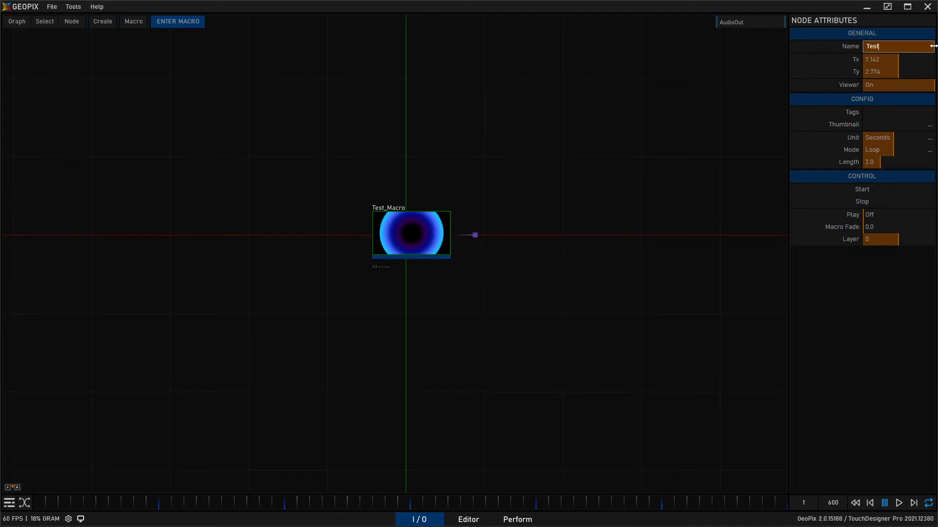
{"action": "key", "text": "ctrl+a"}
{"action": "key", "text": "ctrl+c"}
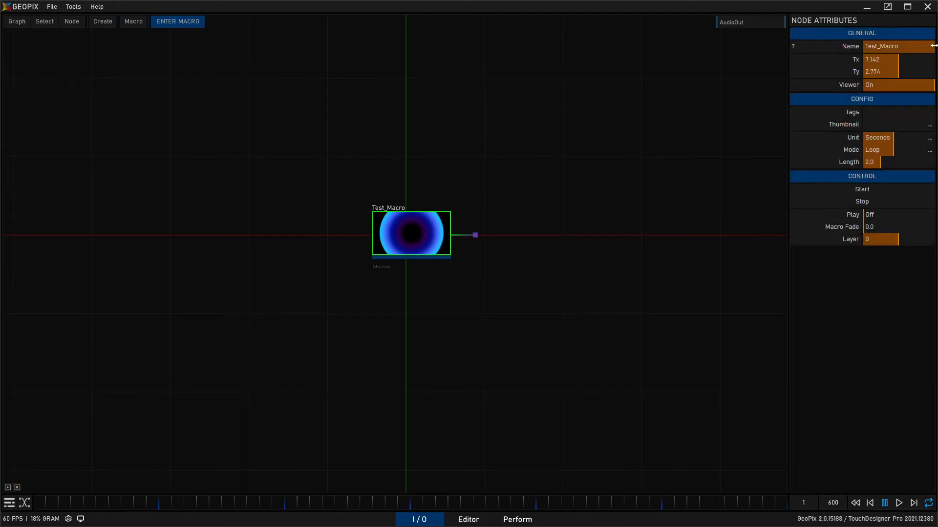
Step: Set the Macro widget's Macro Name to the copied Test_Macro and try the widget in Perform Mode
{"action": "left_click", "coordinate": [517, 520]}
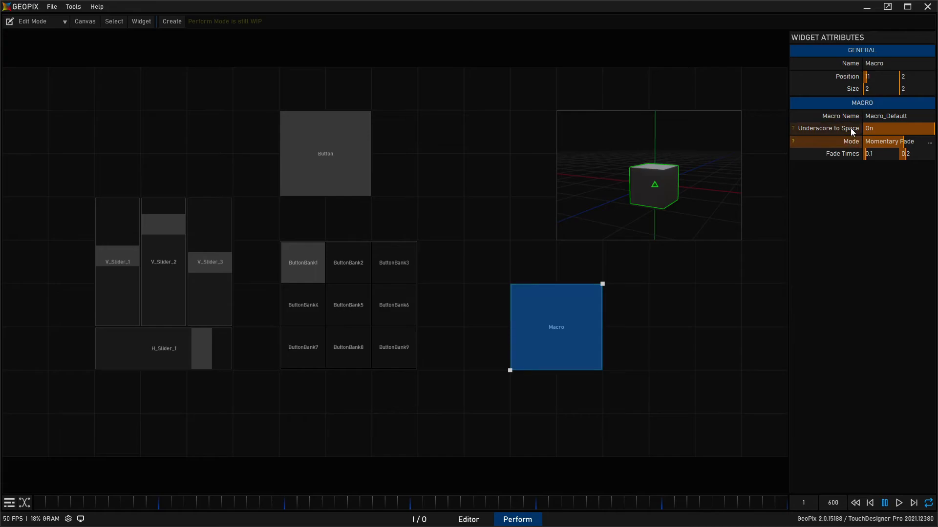
{"action": "left_click", "coordinate": [886, 117]}
{"action": "key", "text": "ctrl+v"}
{"action": "key", "text": "Return"}
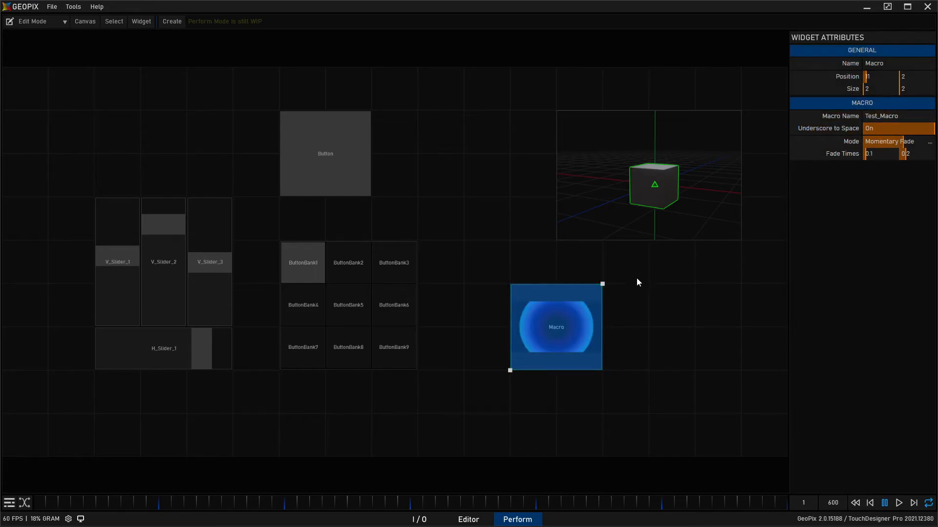
{"action": "left_click", "coordinate": [551, 352]}
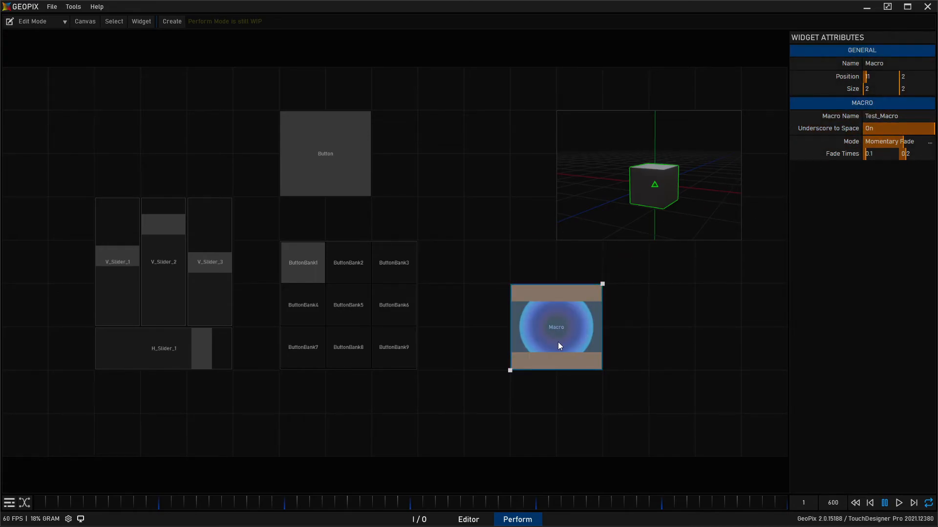
{"action": "key", "text": "Tab"}
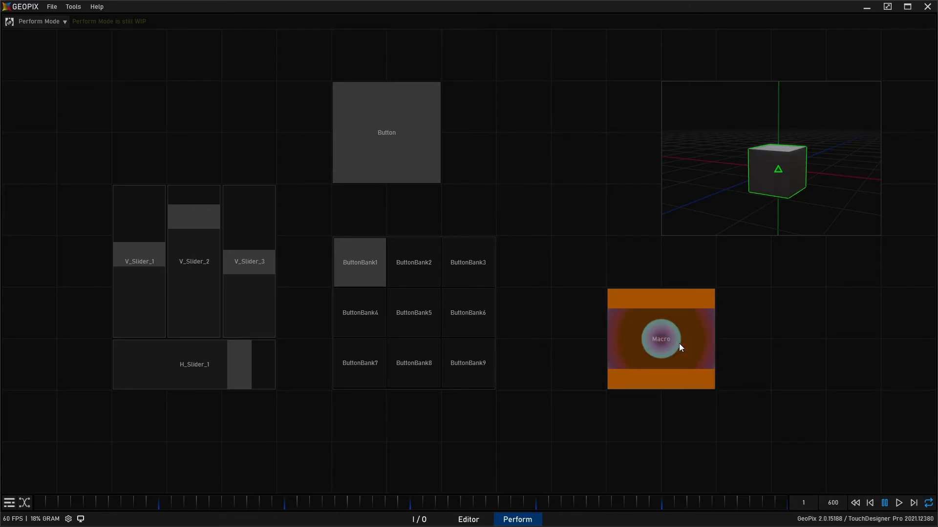
Step: Set the Macro widget's Mode to Momentary Instant and test it in Perform Mode
{"action": "key", "text": "Tab"}
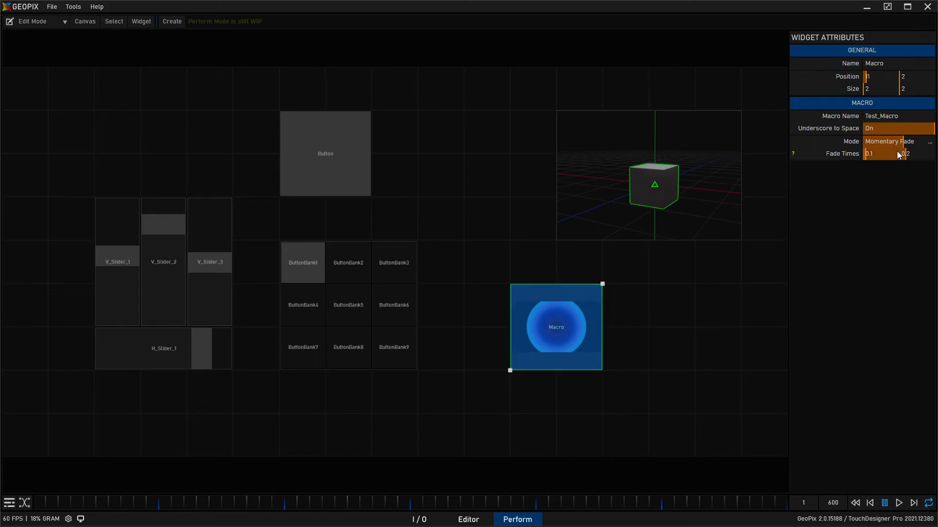
{"action": "left_click", "coordinate": [931, 142]}
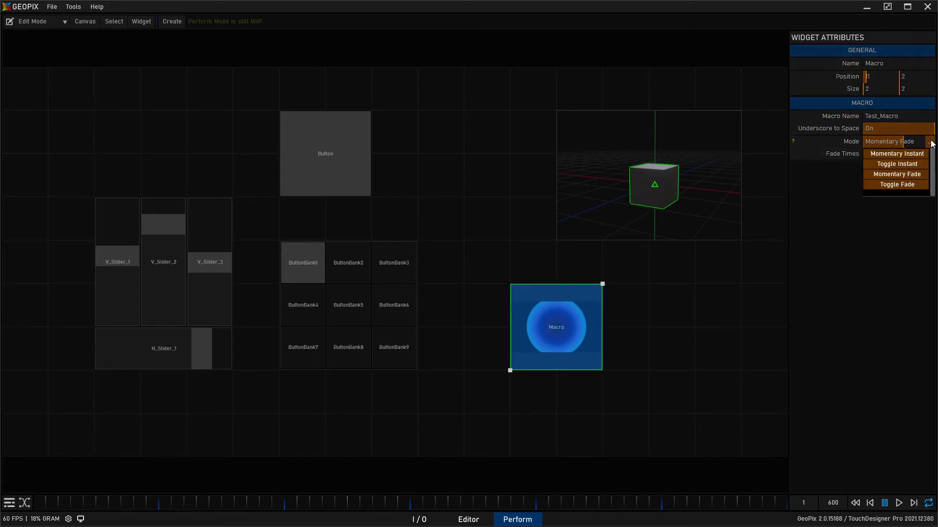
{"action": "left_click", "coordinate": [910, 162]}
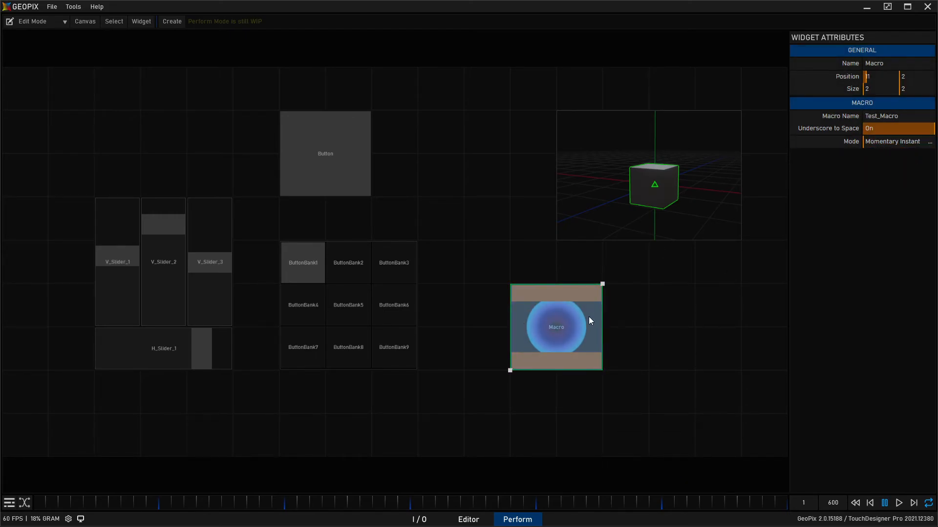
{"action": "key", "text": "Tab"}
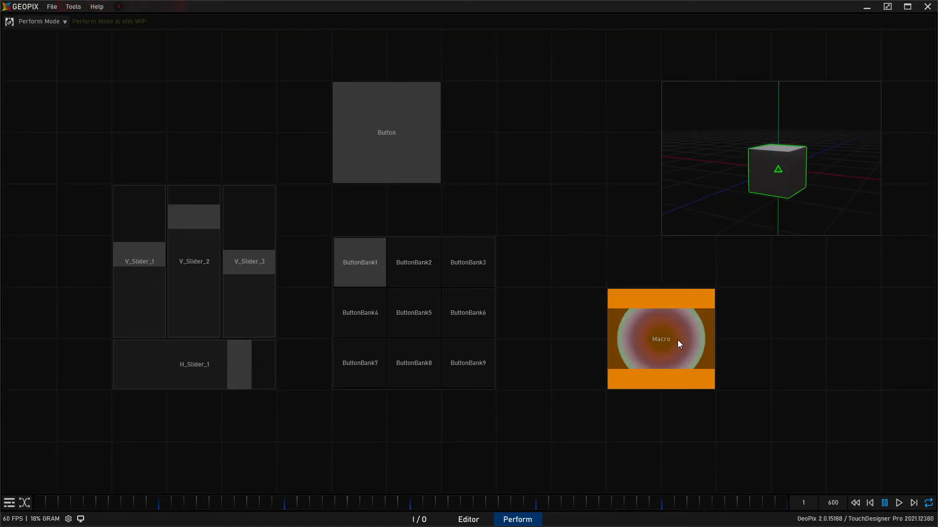
Step: Set the Macro widget's Mode to Toggle Fade, and toggle the macro on and off in Perform Mode
{"action": "key", "text": "Tab"}
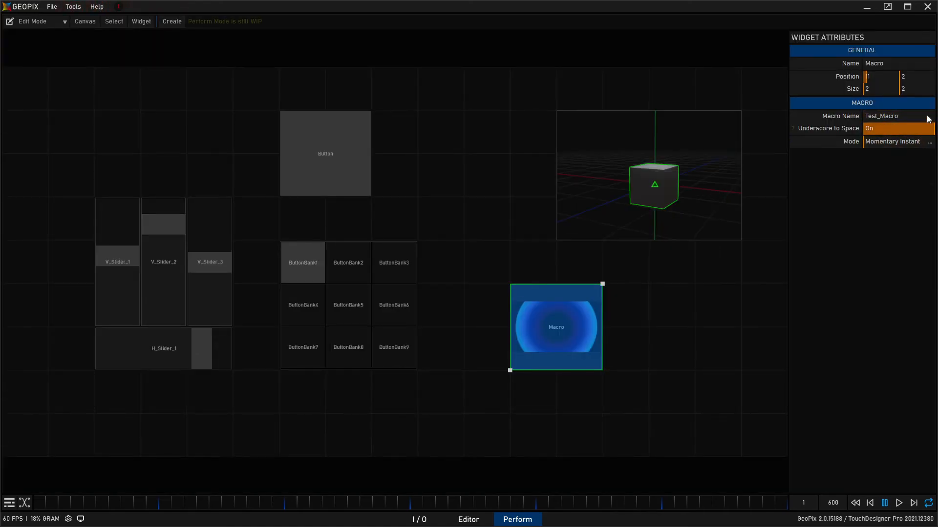
{"action": "left_click", "coordinate": [929, 142]}
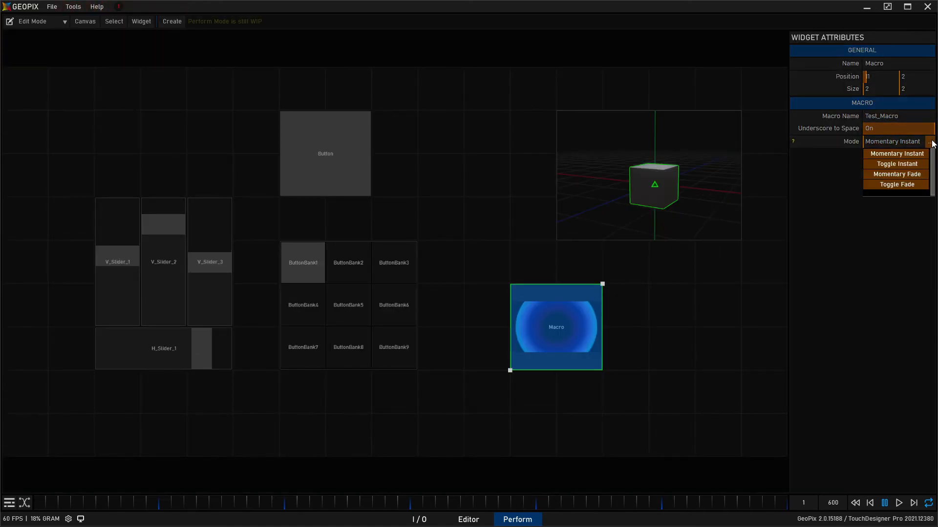
{"action": "left_click", "coordinate": [918, 183]}
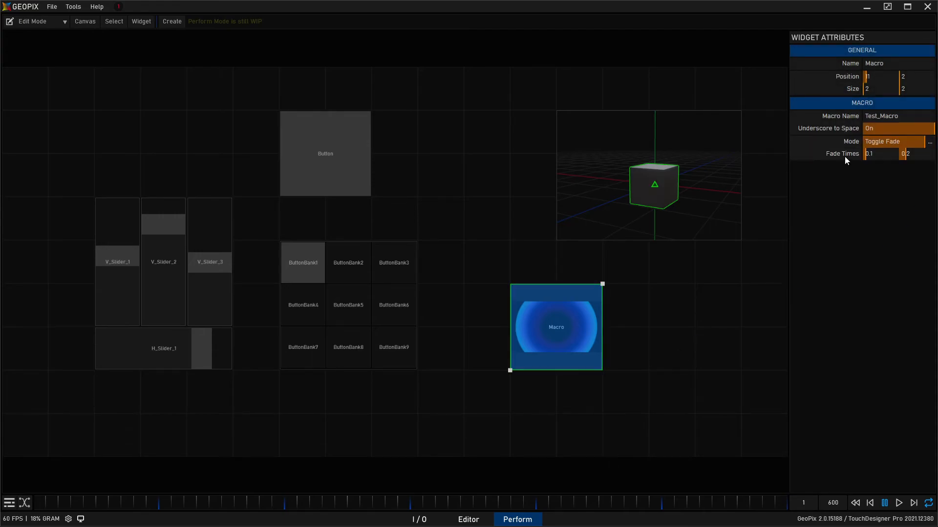
{"action": "key", "text": "Tab"}
{"action": "left_click", "coordinate": [656, 326]}
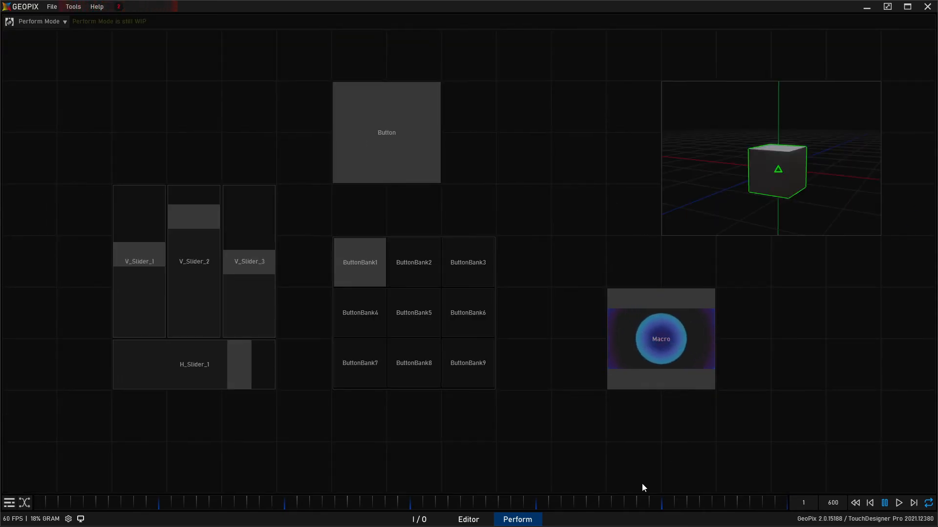
{"action": "left_click", "coordinate": [649, 338]}
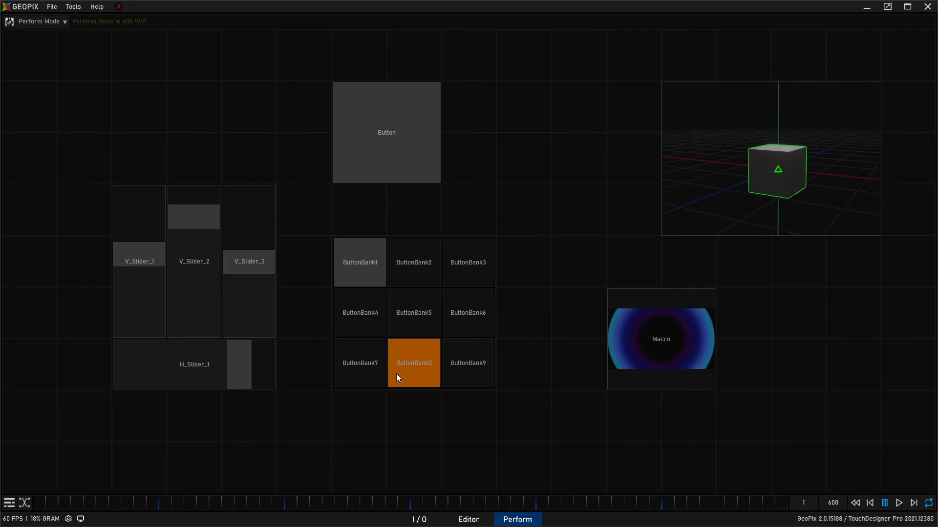
Step: Try the Macro widget at a size of 2 by 1 and trigger it in Perform Mode
{"action": "key", "text": "Tab"}
{"action": "left_click_drag", "start_coordinate": [602, 284], "coordinate": [602, 326]}
{"action": "key", "text": "Tab"}
{"action": "left_click", "coordinate": [644, 381]}
Step: Resize the Macro widget to 2 by 2, move it to position 10, 2, and return to Perform Mode
{"action": "key", "text": "Tab"}
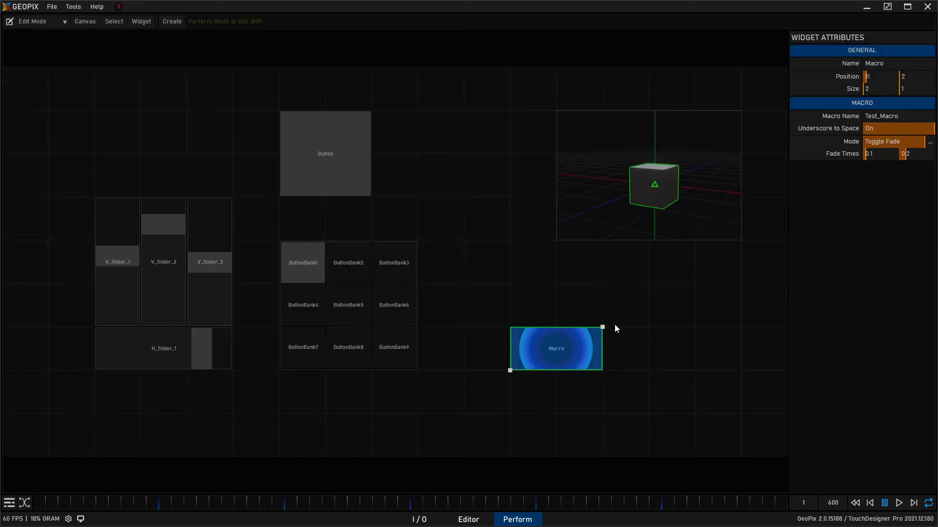
{"action": "left_click_drag", "start_coordinate": [602, 327], "coordinate": [604, 297]}
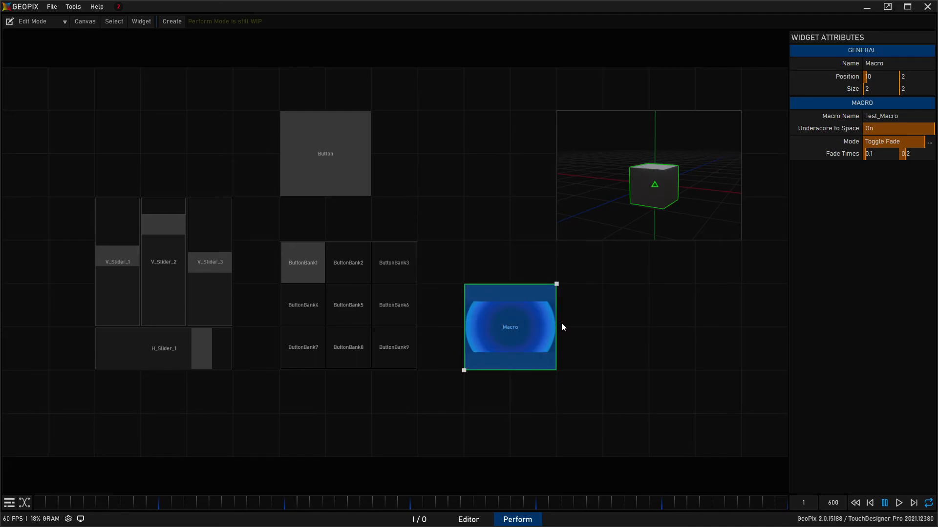
{"action": "key", "text": "Tab"}
Step: Look through the keyframe and drive options available on the Macro and Button widgets in Perform Mode
{"action": "left_click", "coordinate": [408, 136]}
{"action": "left_click", "coordinate": [630, 335]}
{"action": "right_click", "coordinate": [630, 337]}
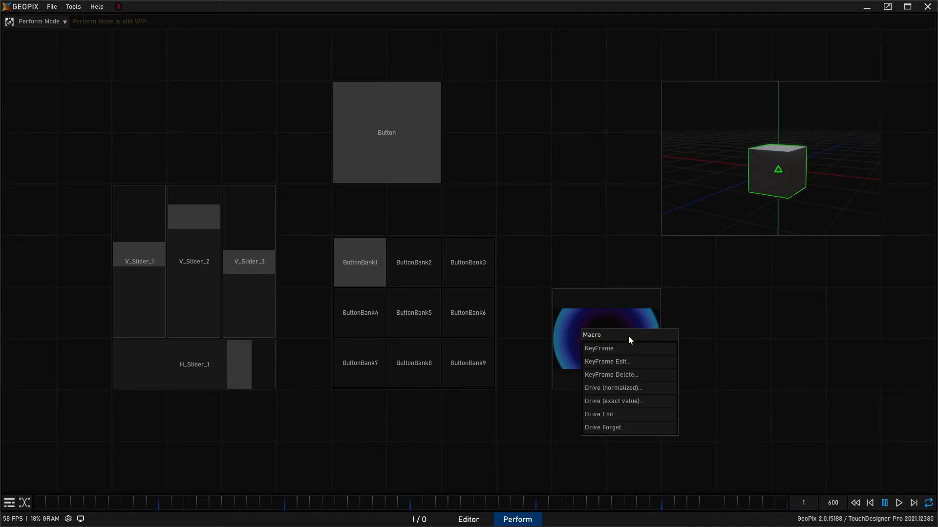
{"action": "left_click", "coordinate": [629, 386]}
{"action": "left_click", "coordinate": [421, 137]}
{"action": "right_click", "coordinate": [423, 140]}
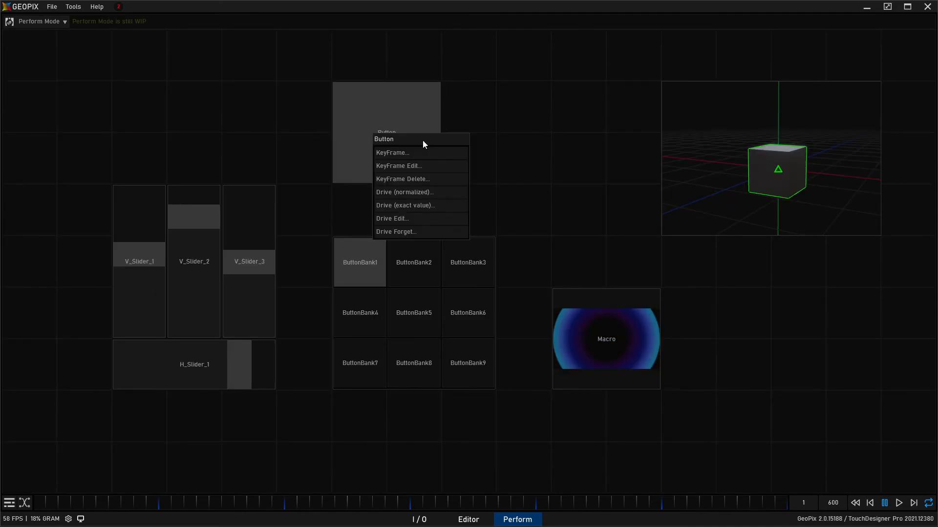
{"action": "left_click", "coordinate": [412, 220]}
{"action": "right_click", "coordinate": [388, 126]}
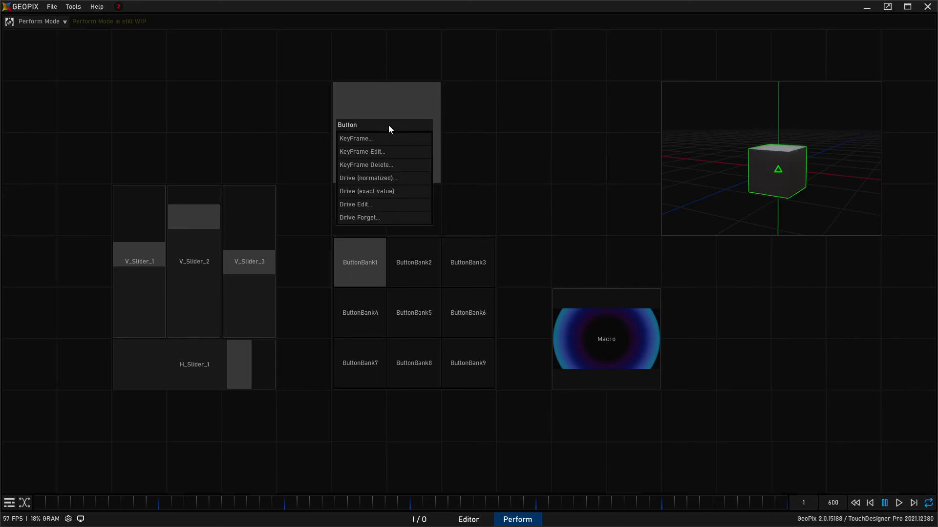
{"action": "left_click", "coordinate": [394, 213]}
Step: Try several buttons in the button bank, finishing on ButtonBank1, and check for its keyframe and drive options
{"action": "left_click", "coordinate": [392, 320]}
{"action": "left_click", "coordinate": [418, 251]}
{"action": "left_click", "coordinate": [452, 253]}
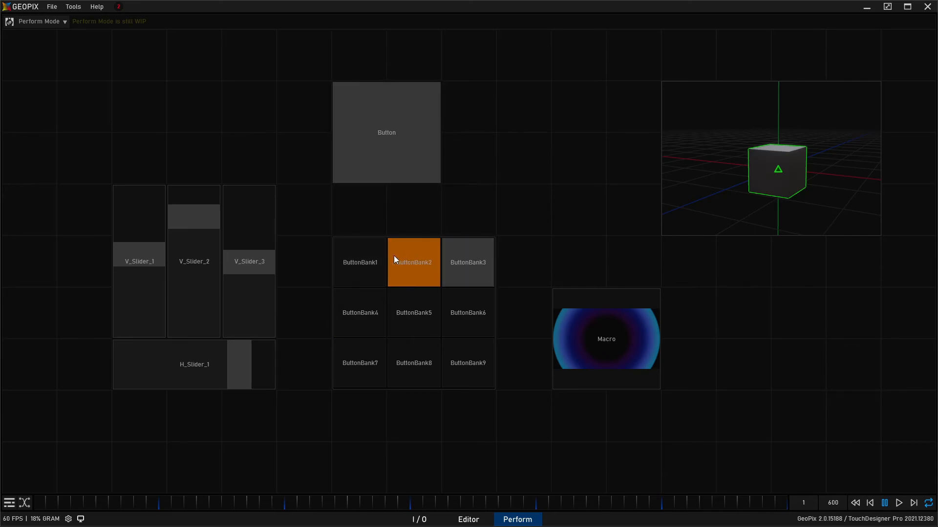
{"action": "left_click", "coordinate": [374, 258]}
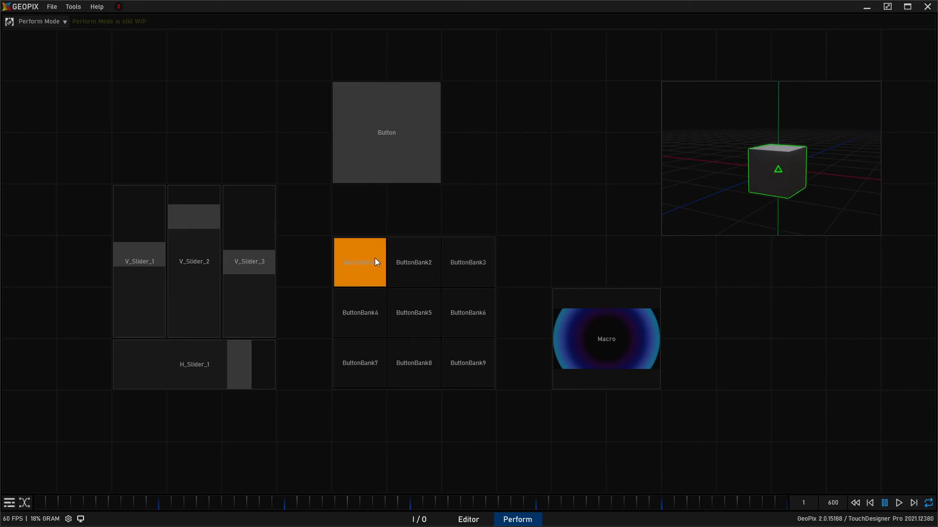
{"action": "right_click", "coordinate": [387, 288]}
{"action": "left_click", "coordinate": [392, 299]}
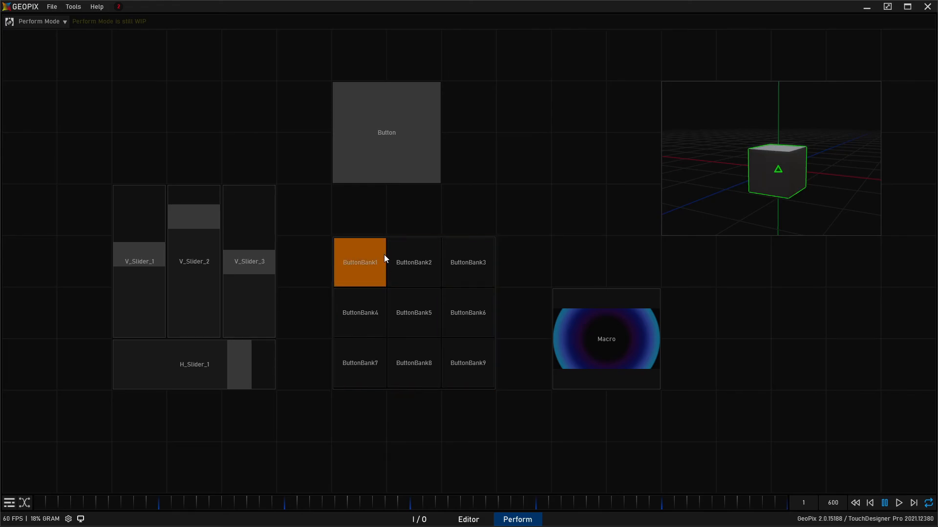
{"action": "right_click", "coordinate": [371, 275]}
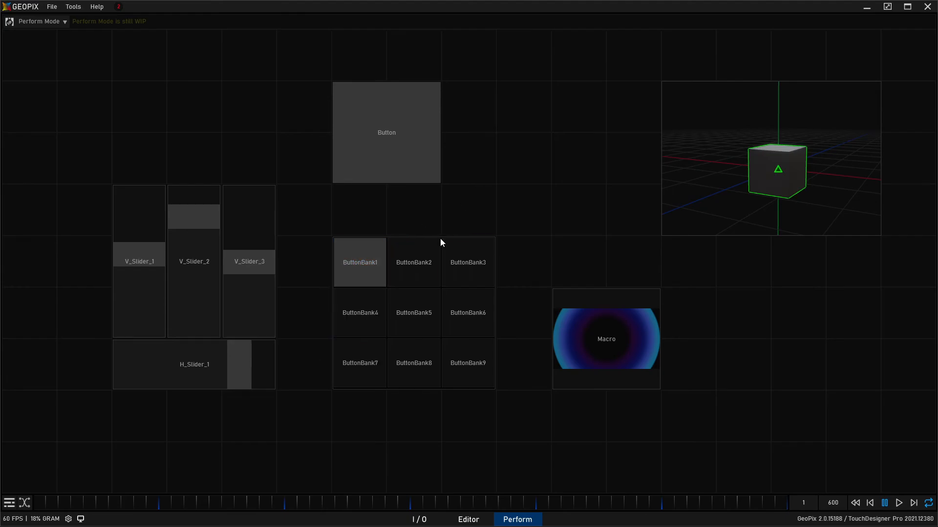
Step: Check V_Slider_3's options, and view the canvas in Edit Mode before returning to Perform Mode
{"action": "right_click", "coordinate": [250, 270]}
{"action": "key", "text": "Tab"}
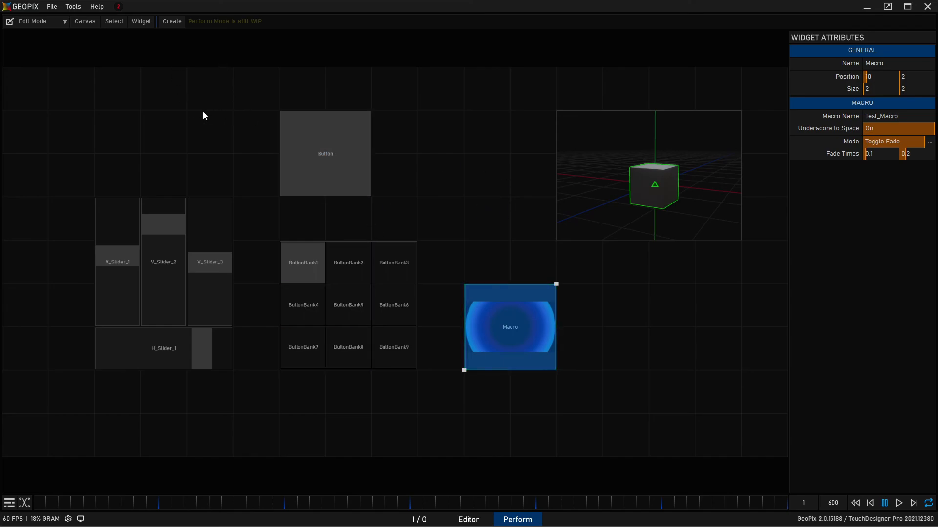
{"action": "key", "text": "Tab"}
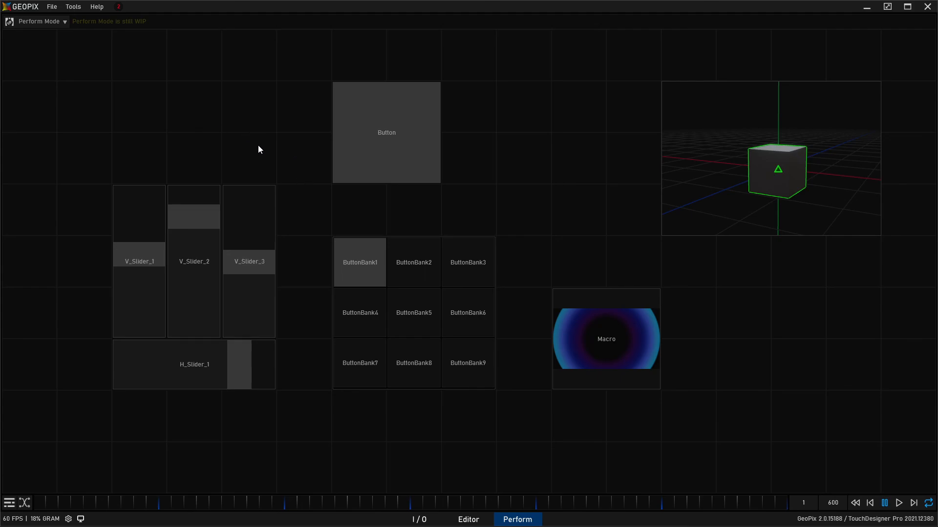